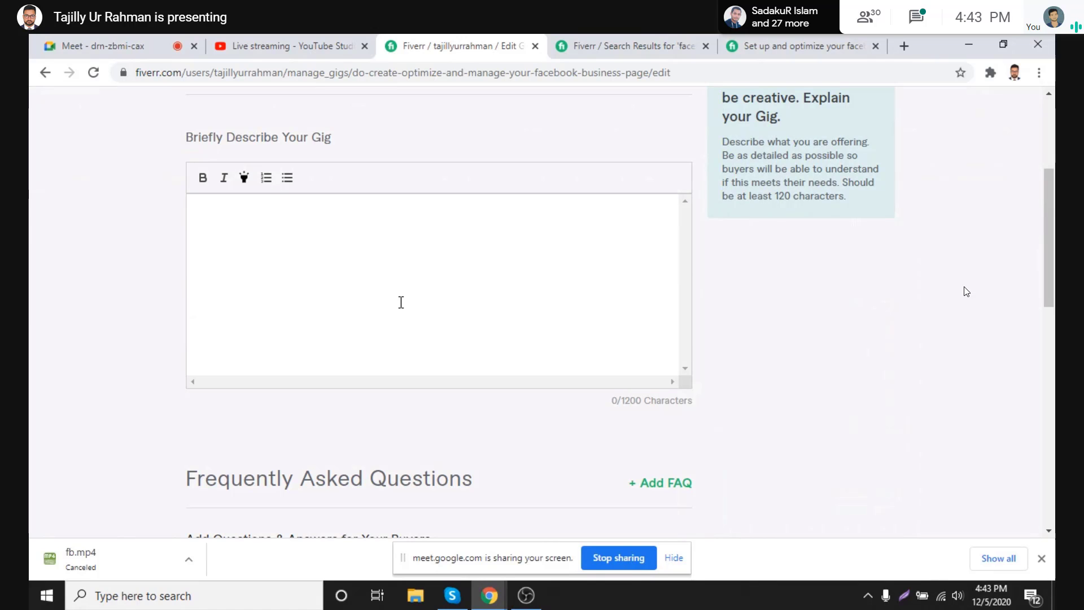
Look over the gig's empty description form and the reference gig on setting up Facebook business pages.
scroll(401, 302, "up", 5)
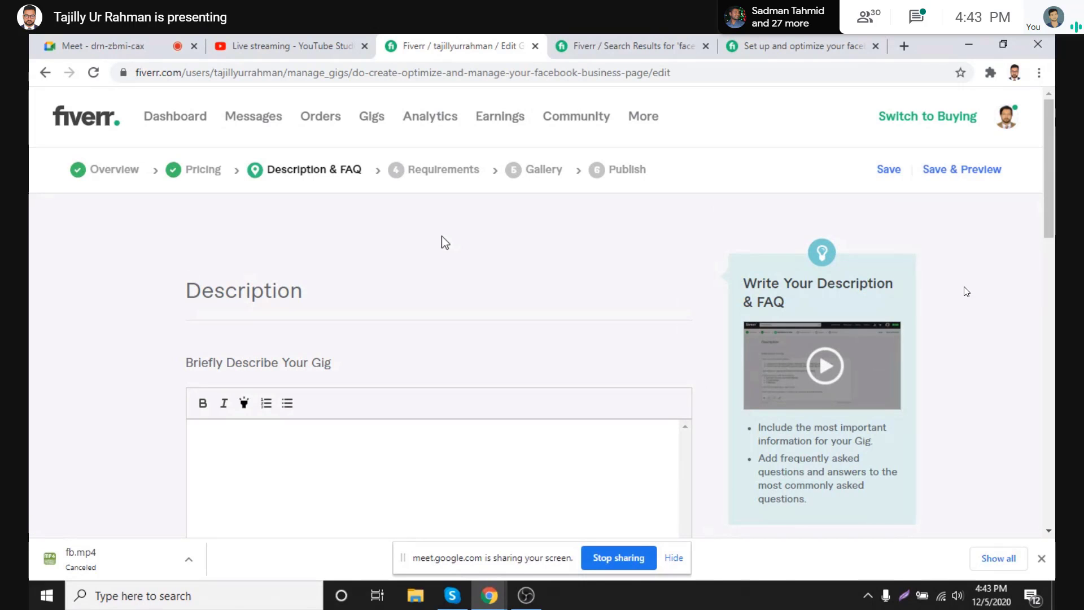
scroll(455, 266, "down", 3)
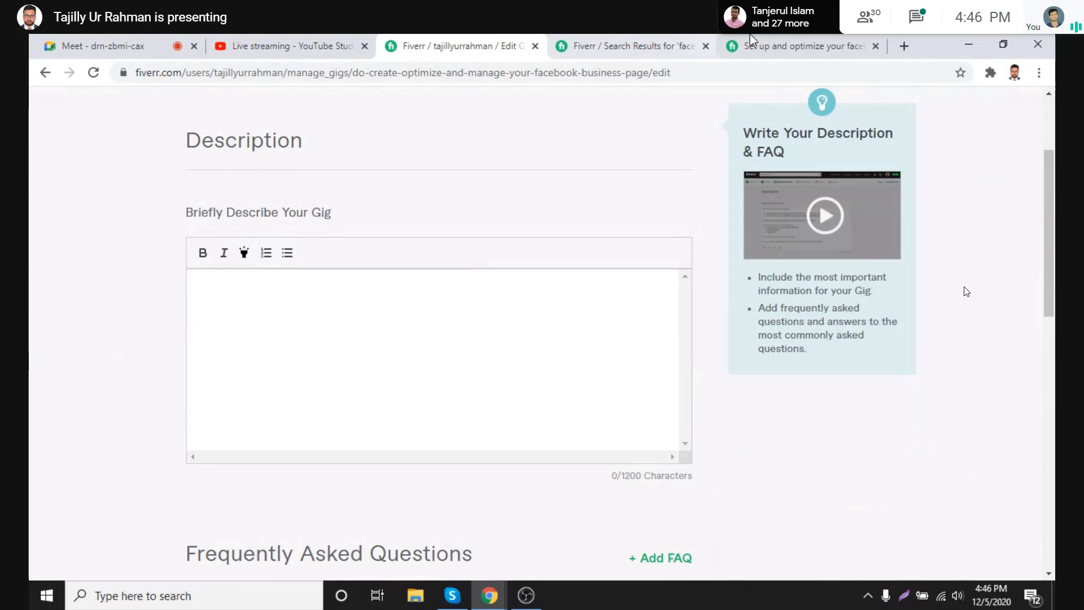
left_click(776, 36)
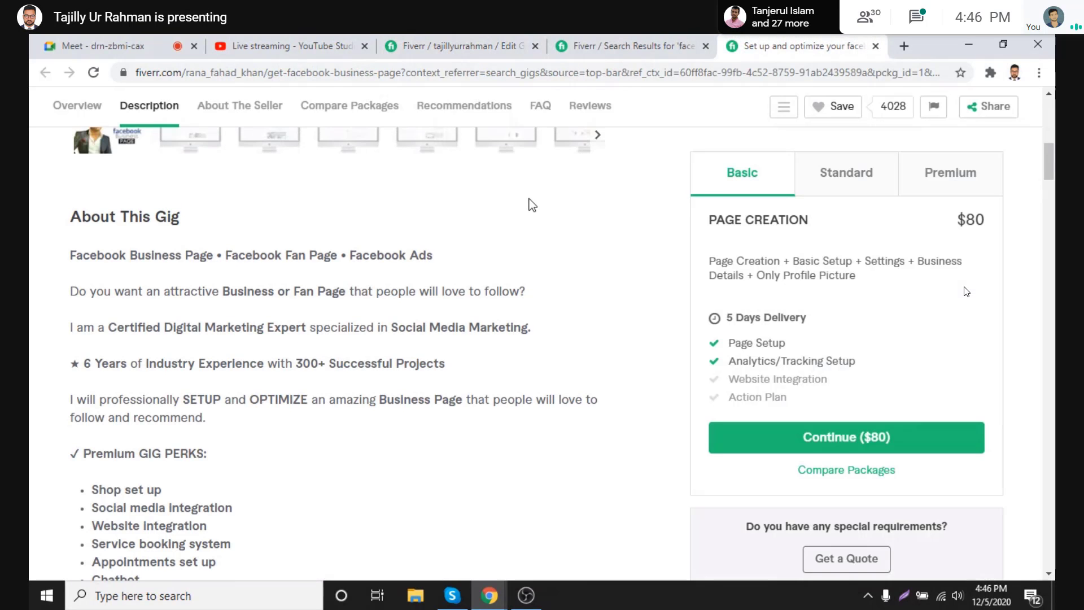
scroll(530, 198, "up", 8)
scroll(529, 204, "up", 2)
scroll(530, 204, "down", 9)
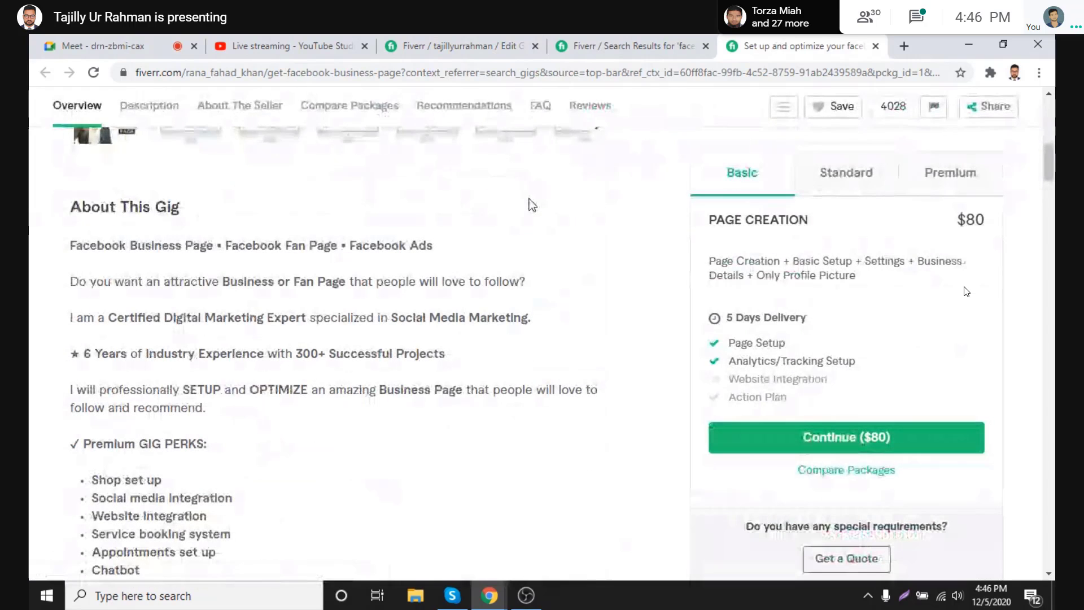
left_click(491, 36)
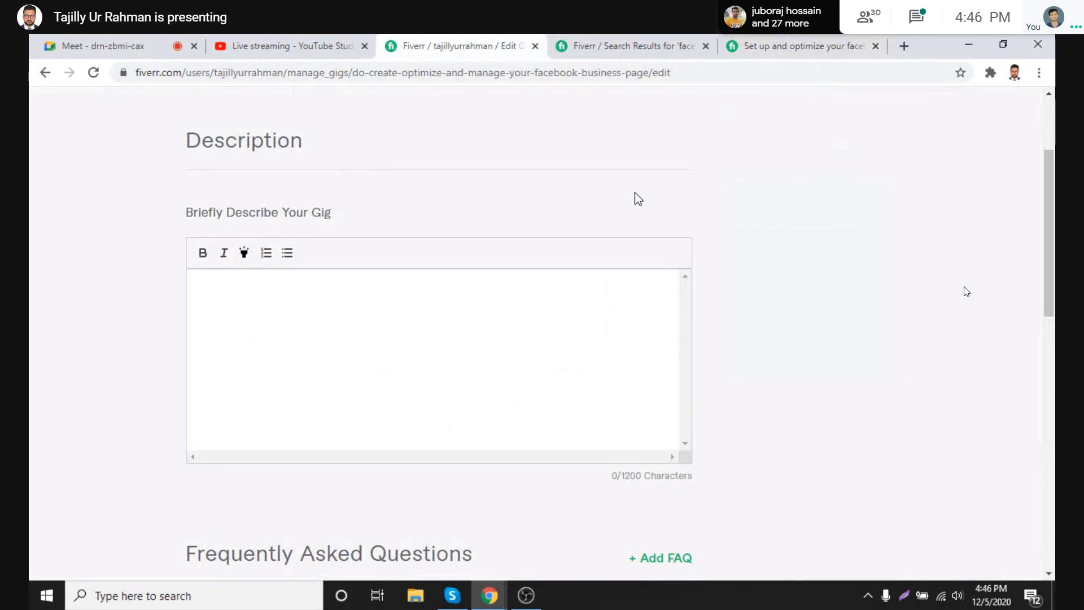
Read the reference gig's About This Gig text, from the introduction through the premium perks, Why me and Other Services lists.
left_click(793, 44)
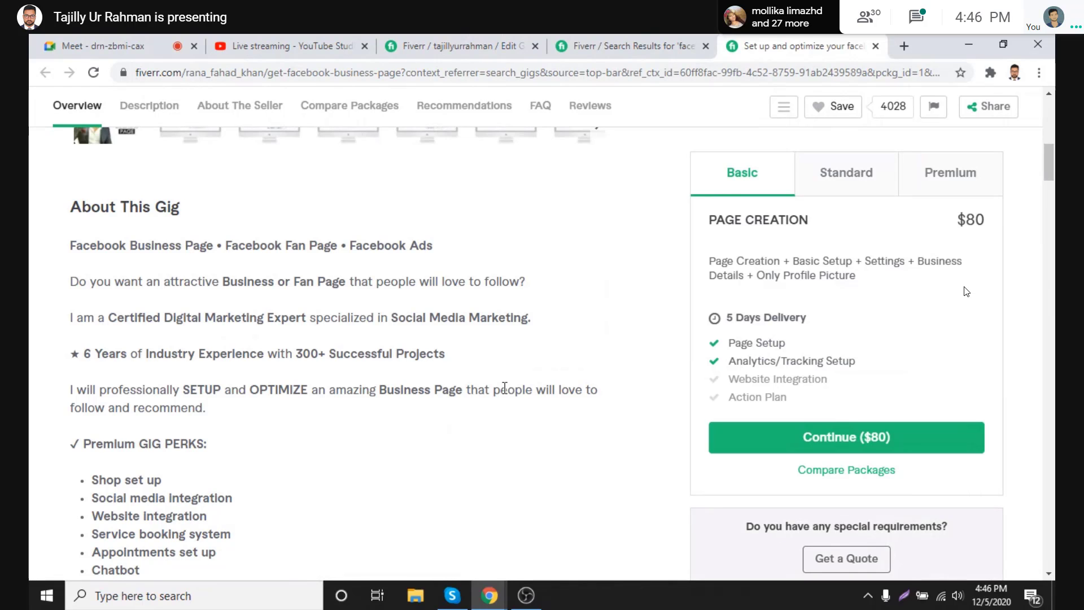
scroll(502, 409, "down", 2)
scroll(502, 410, "up", 8)
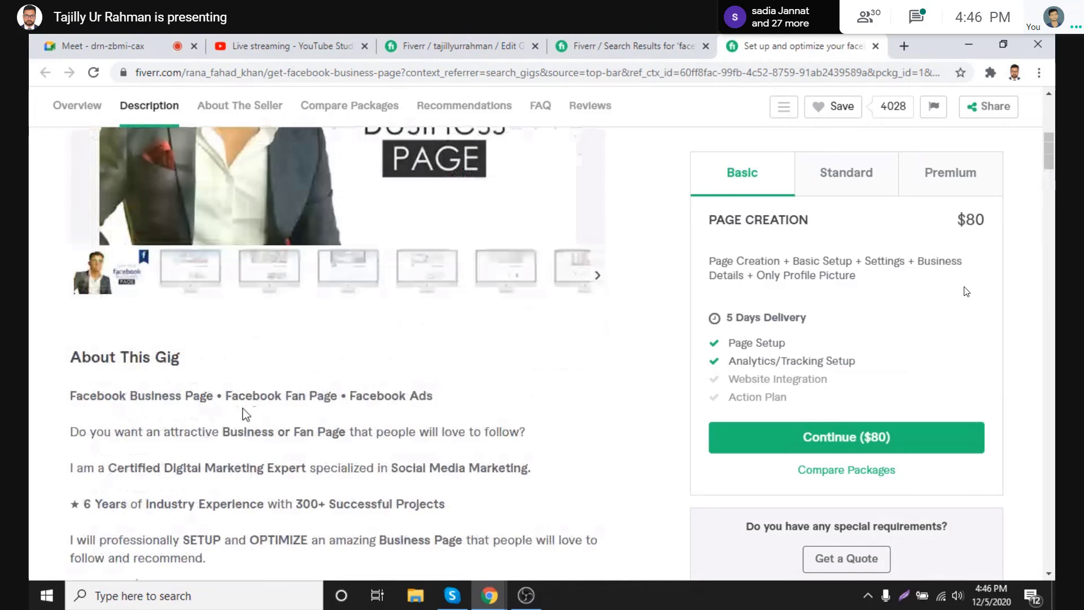
scroll(192, 271, "down", 3)
scroll(204, 338, "down", 1)
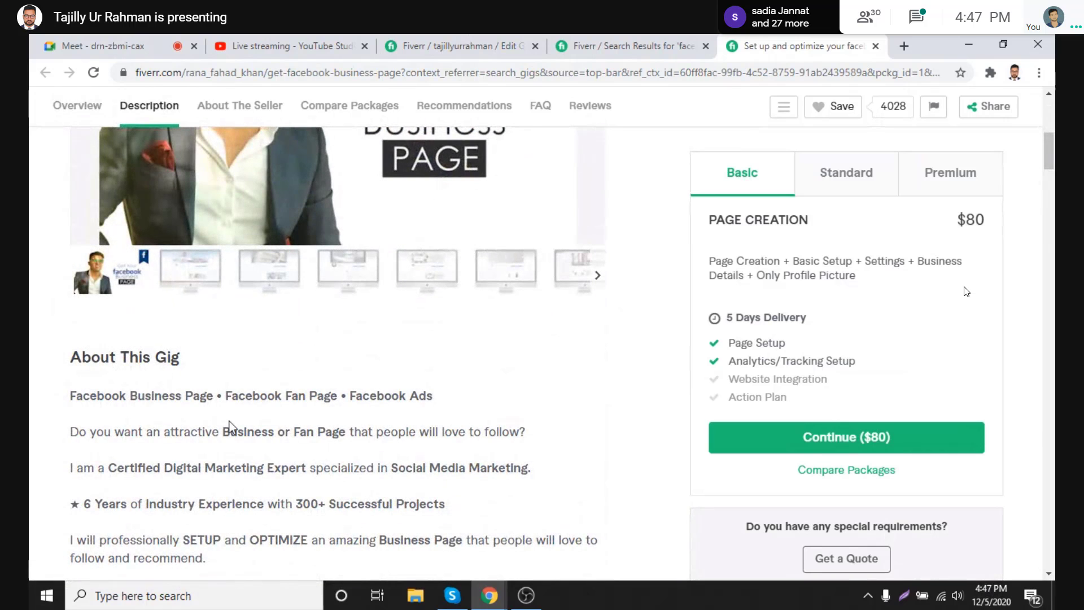
scroll(225, 442, "down", 2)
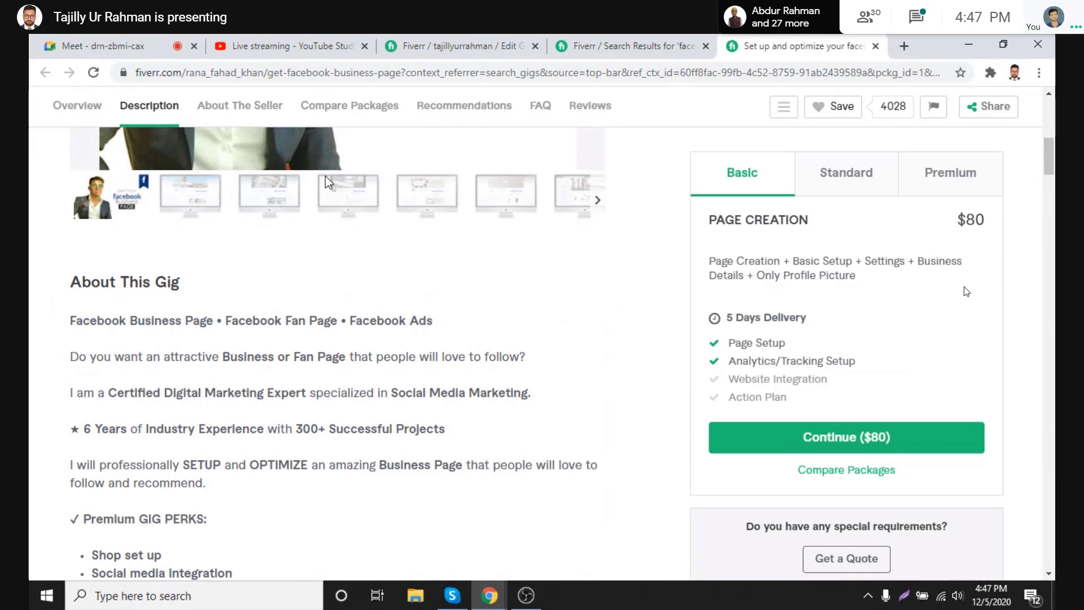
scroll(179, 442, "down", 2)
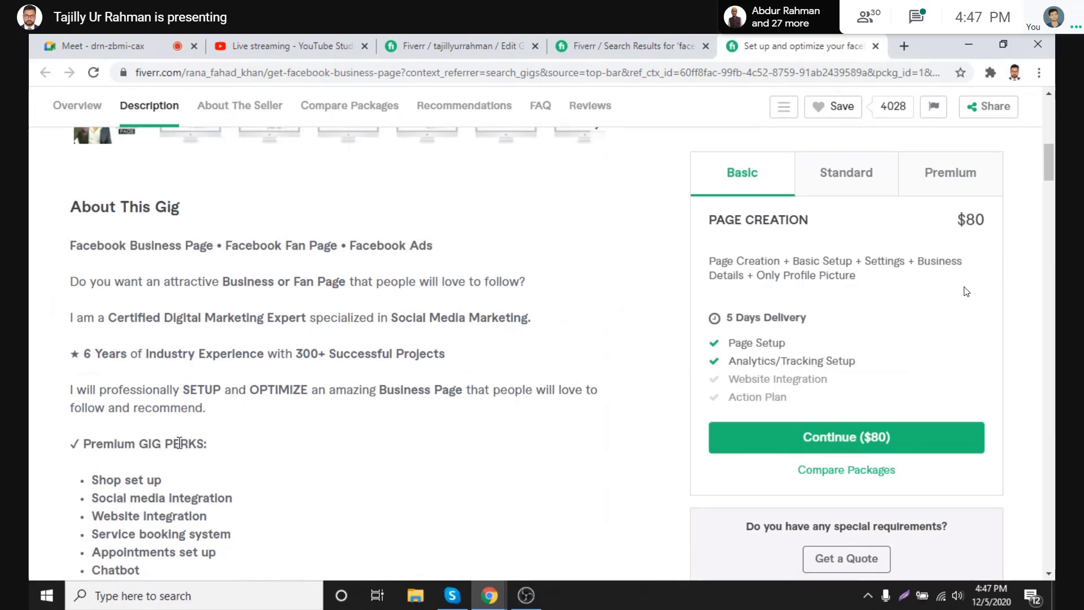
scroll(269, 435, "down", 2)
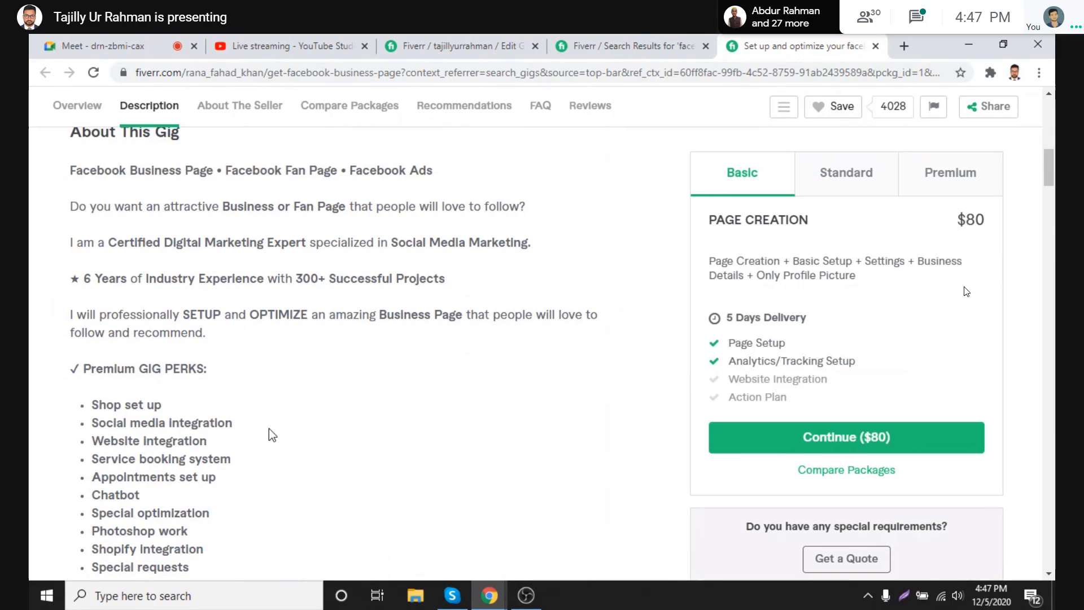
scroll(273, 435, "down", 10)
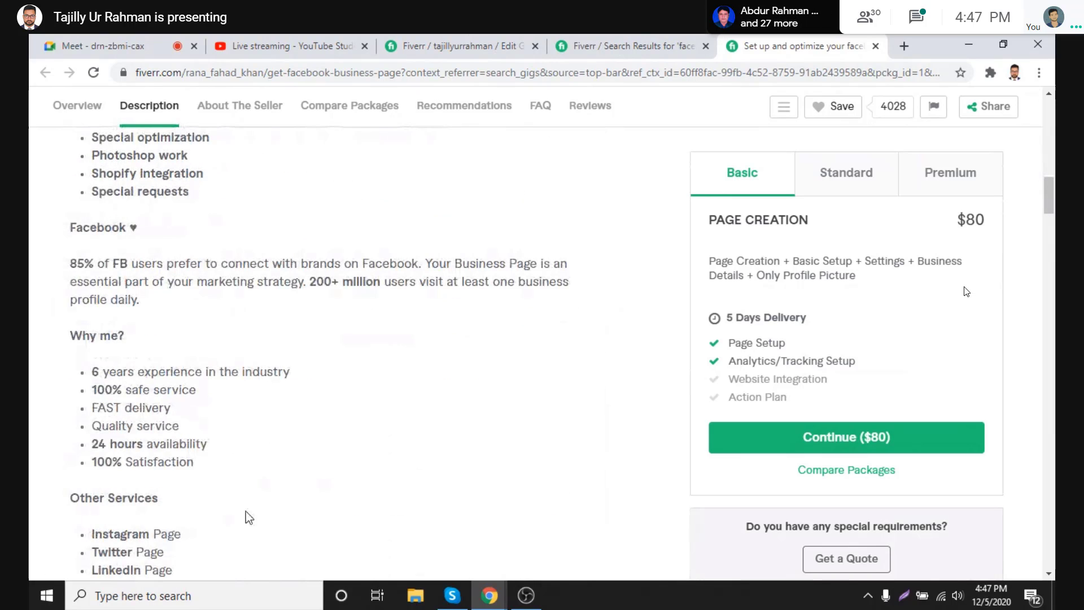
scroll(249, 513, "down", 4)
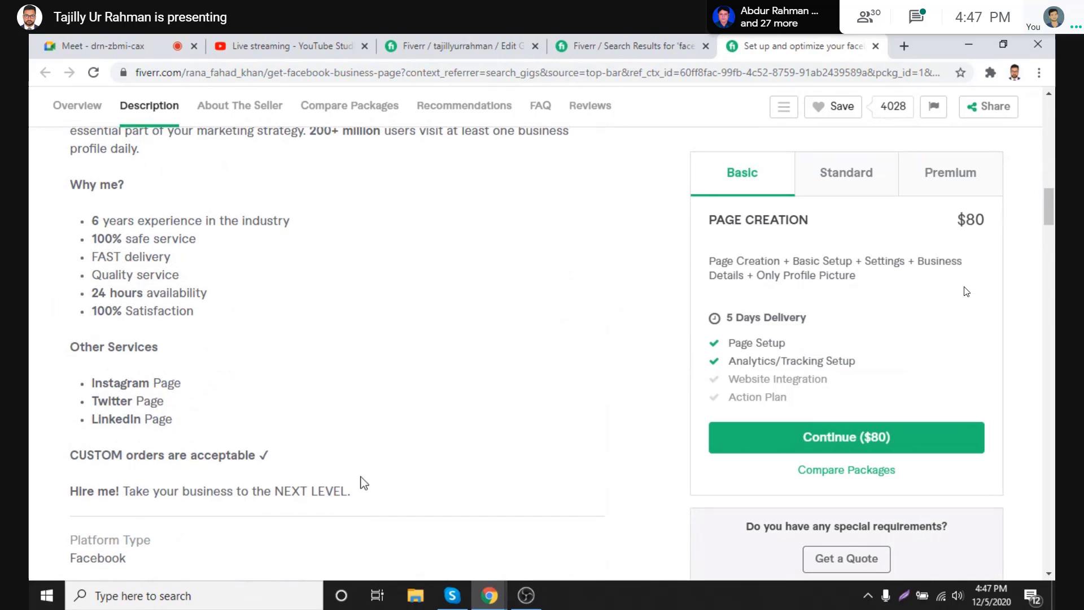
scroll(328, 463, "down", 4)
scroll(210, 436, "up", 14)
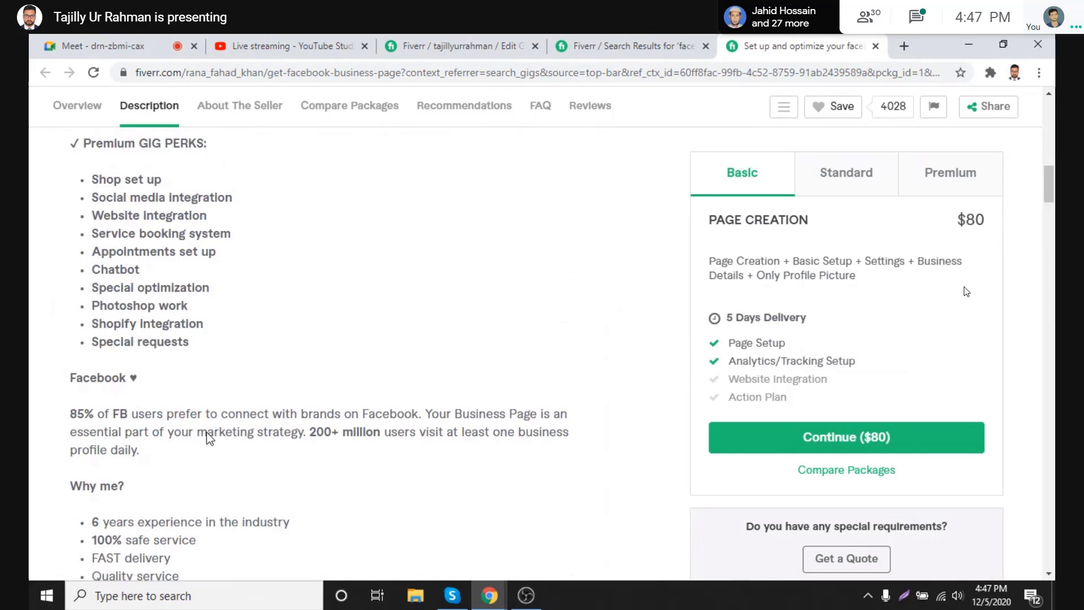
scroll(209, 437, "up", 6)
scroll(209, 437, "up", 2)
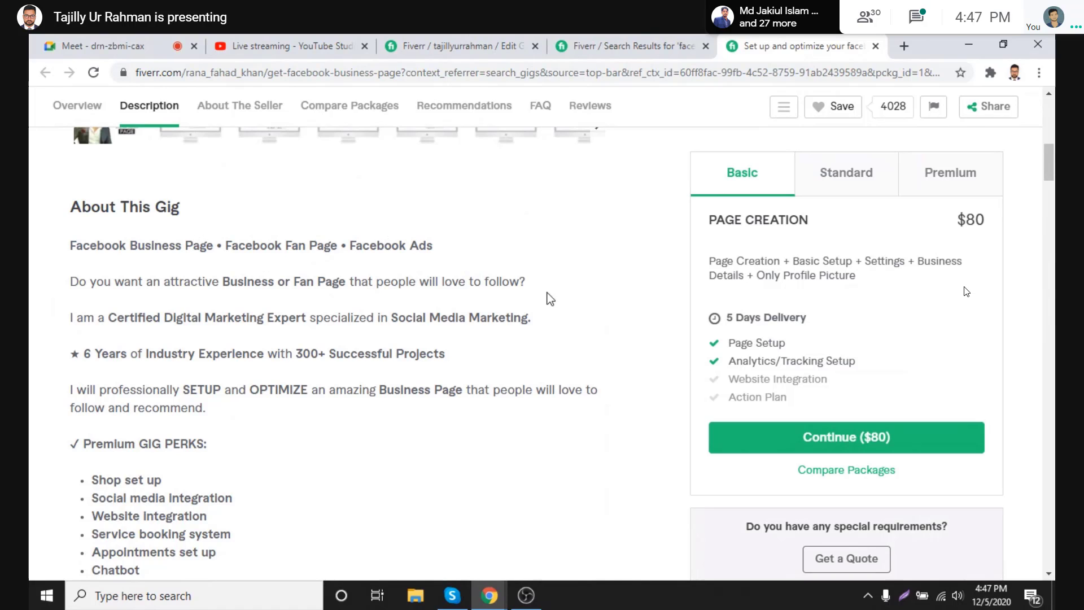
Begin the gig's description in the gig editor with the text "Facebook Page".
left_click(404, 44)
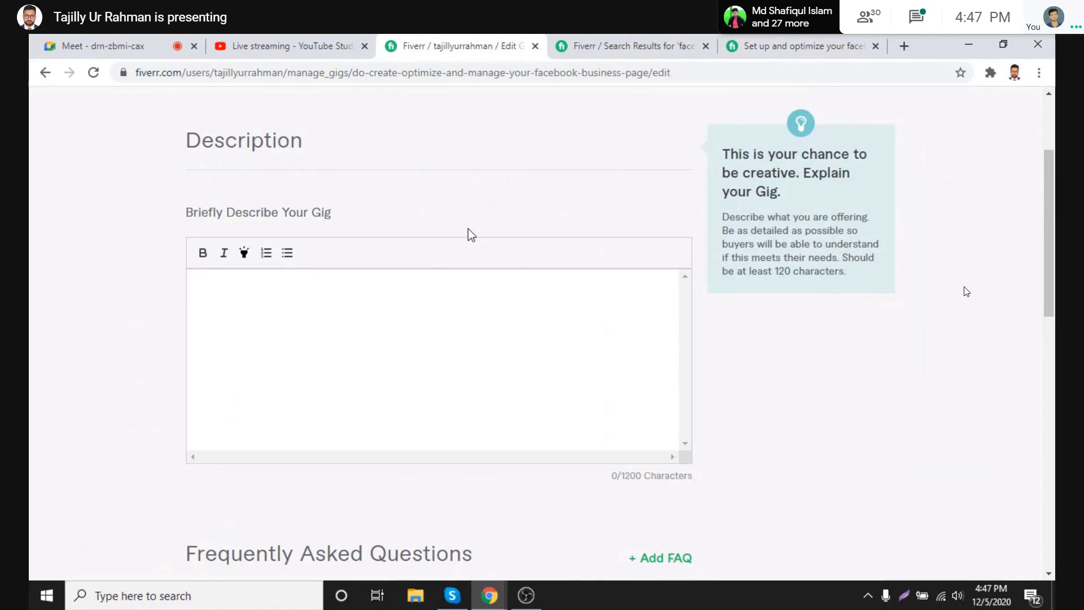
scroll(351, 198, "up", 3)
scroll(370, 222, "down", 3)
left_click(316, 290)
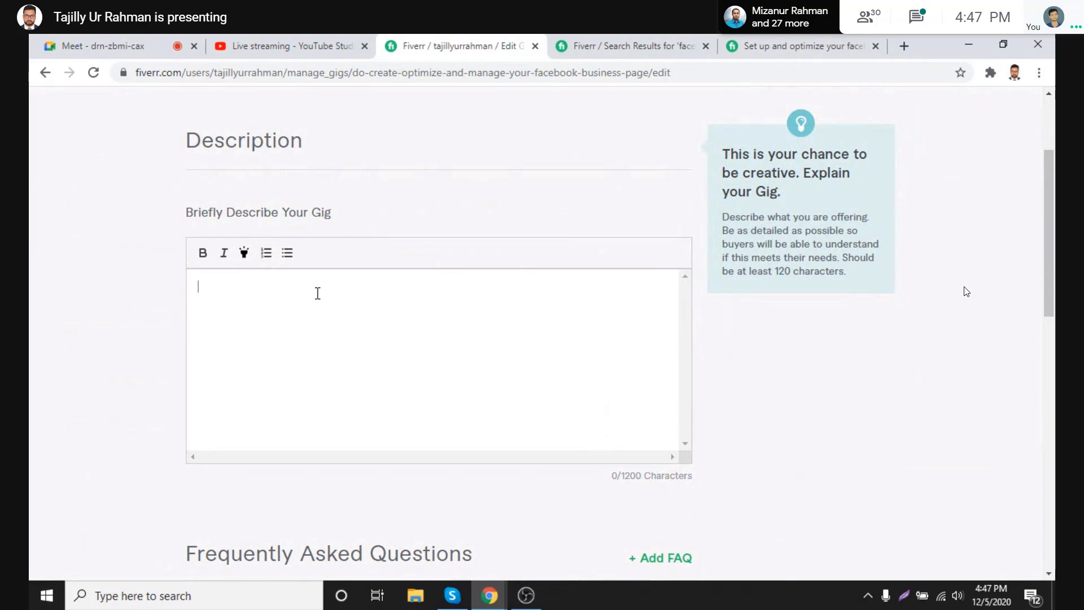
type("Facebook")
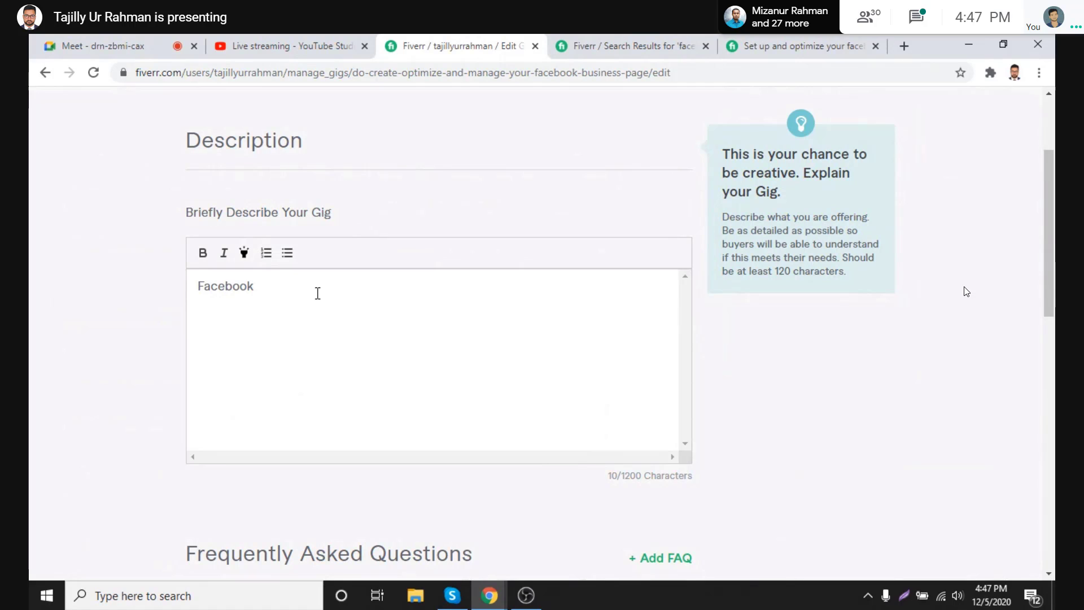
type(" Page")
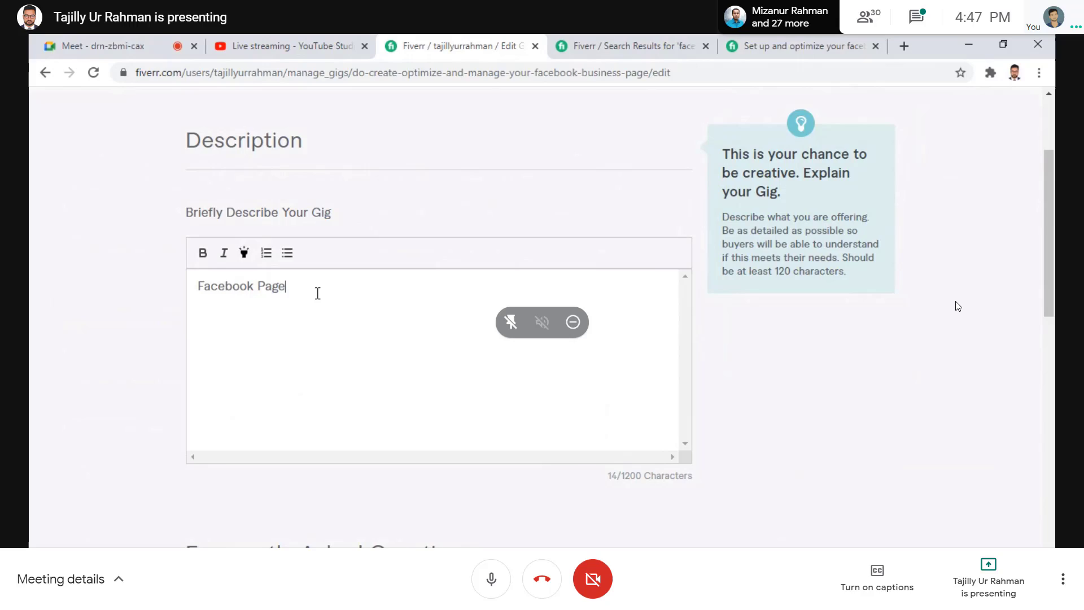
key("Escape")
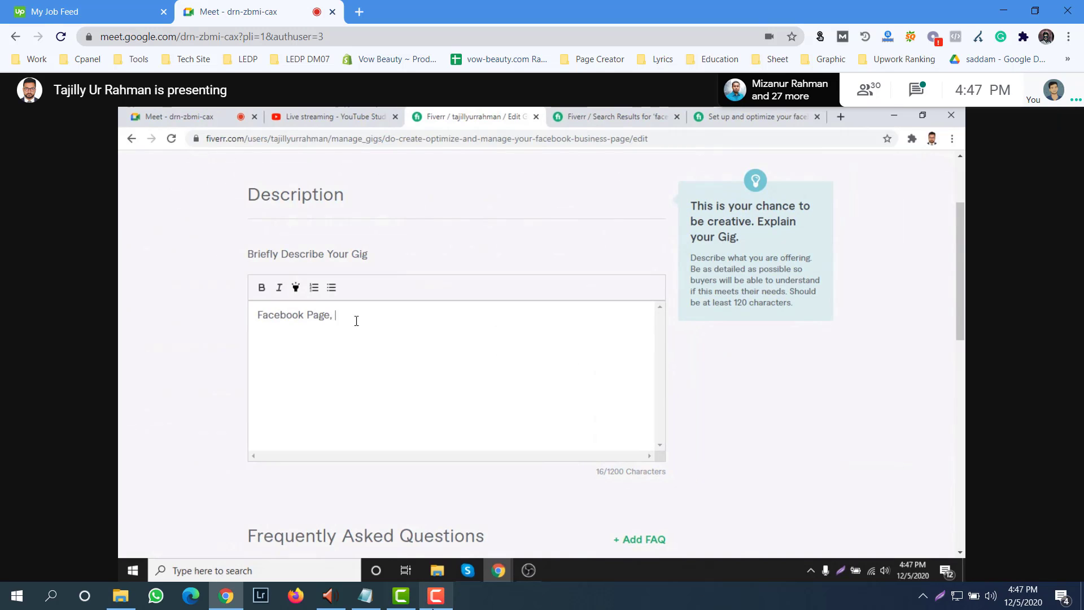
left_click(435, 596)
left_click(435, 606)
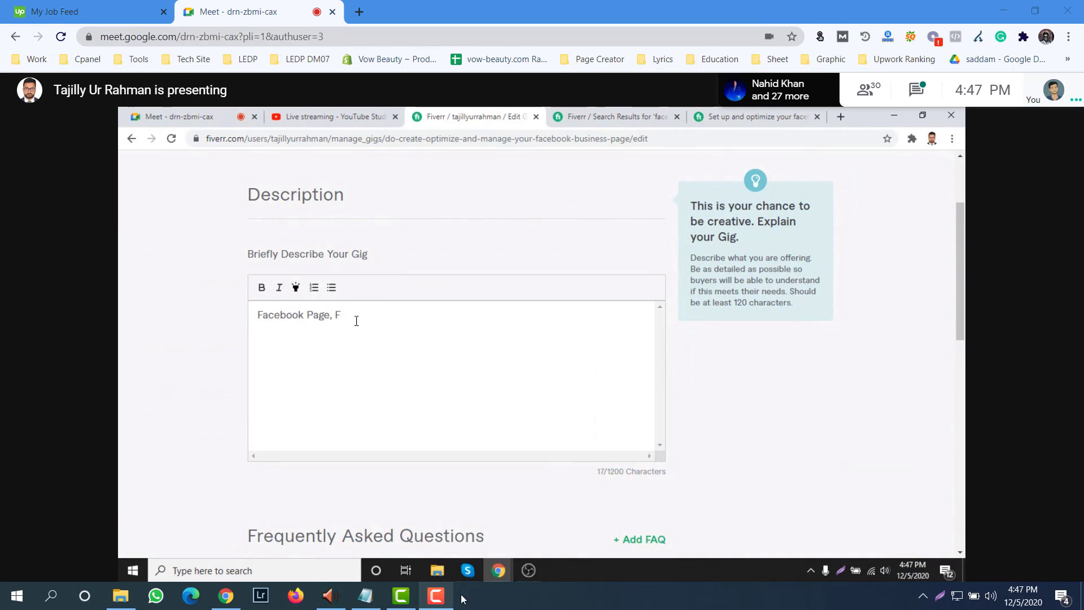
double_click(1007, 256)
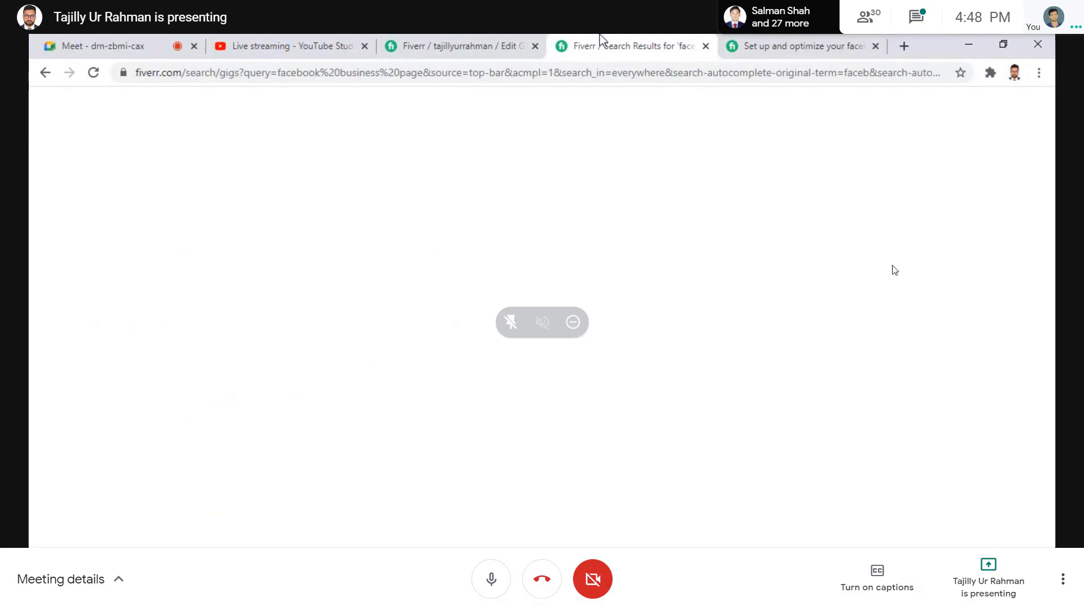
key("F11")
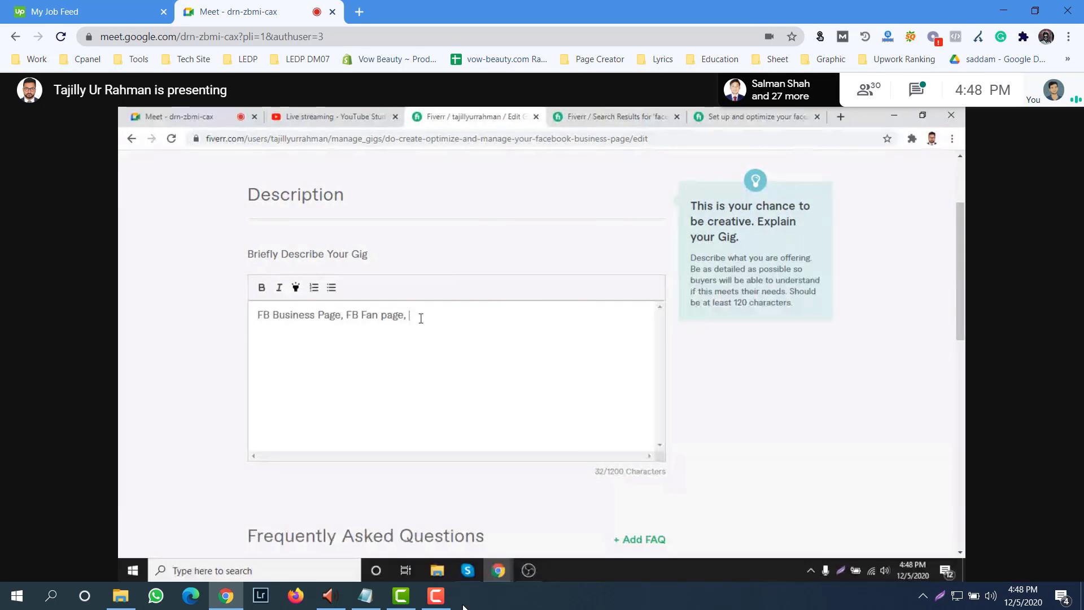
left_click(436, 596)
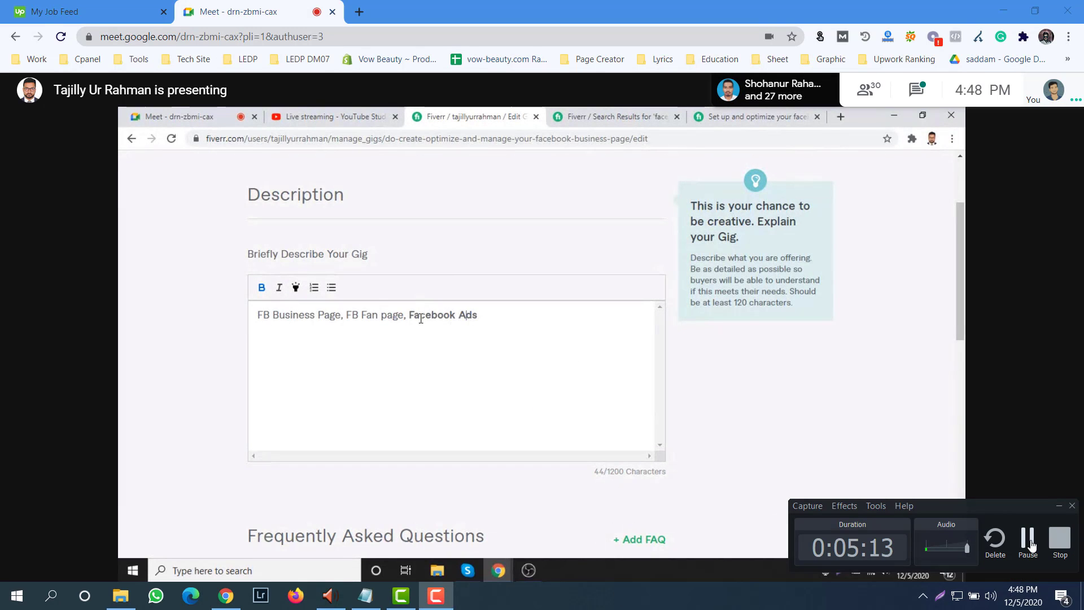
left_click(1028, 539)
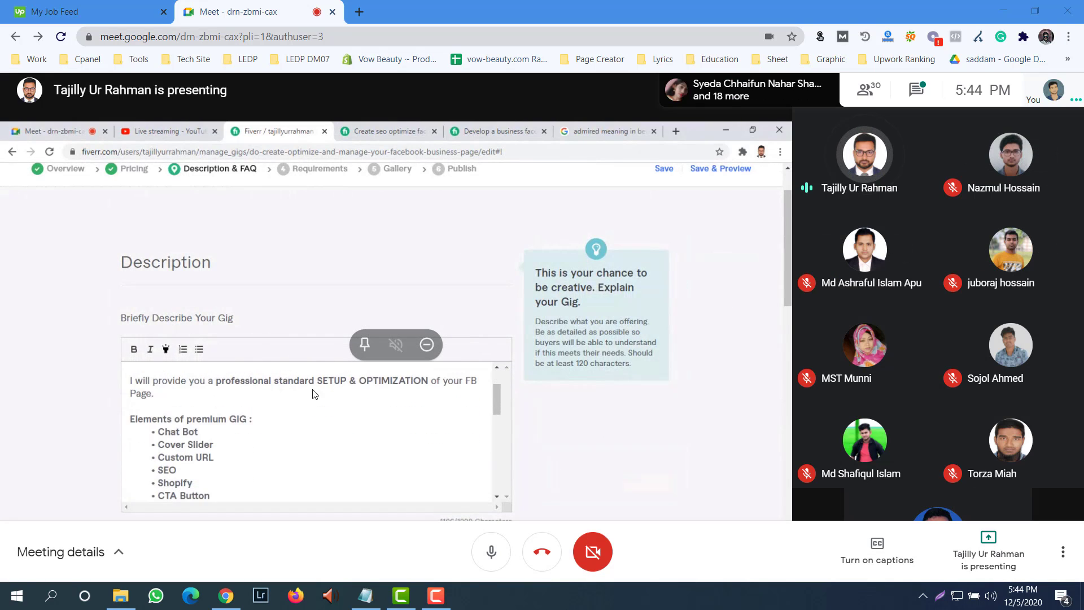
left_click(364, 344)
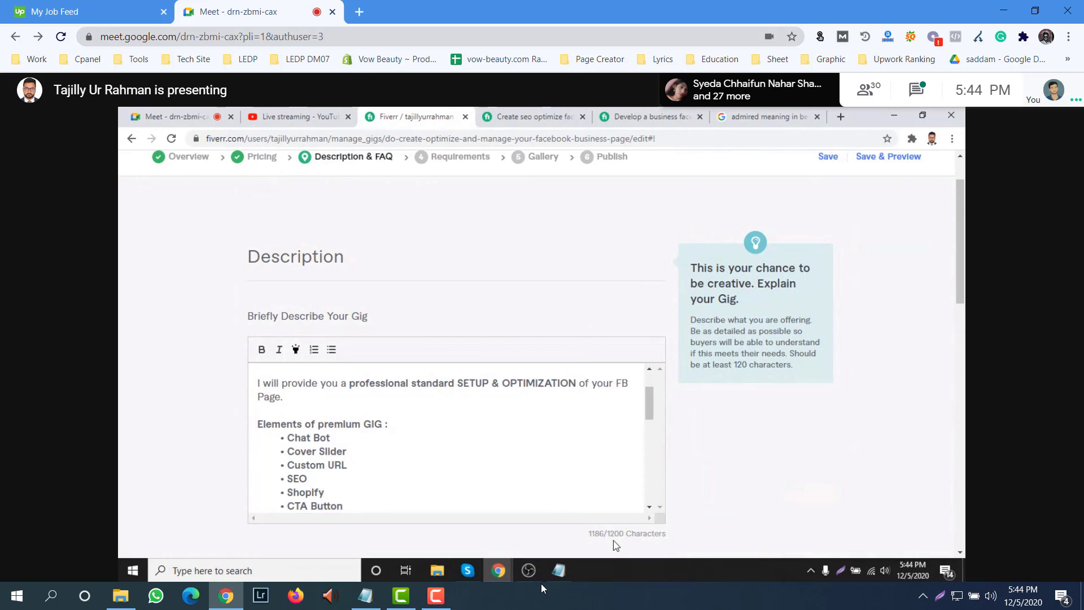
left_click(432, 602)
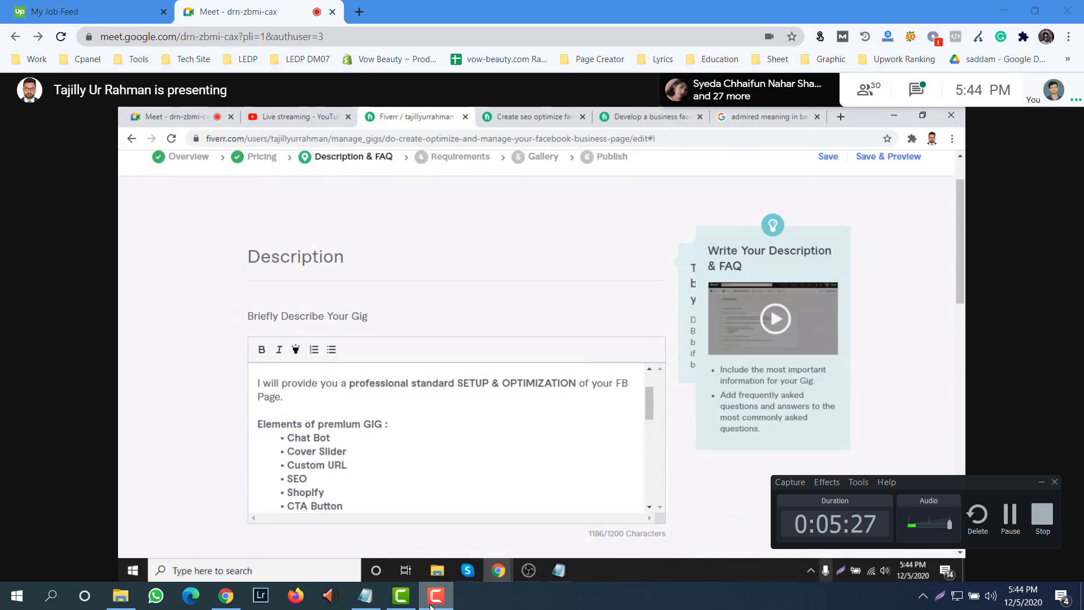
left_click(431, 605)
key("F11")
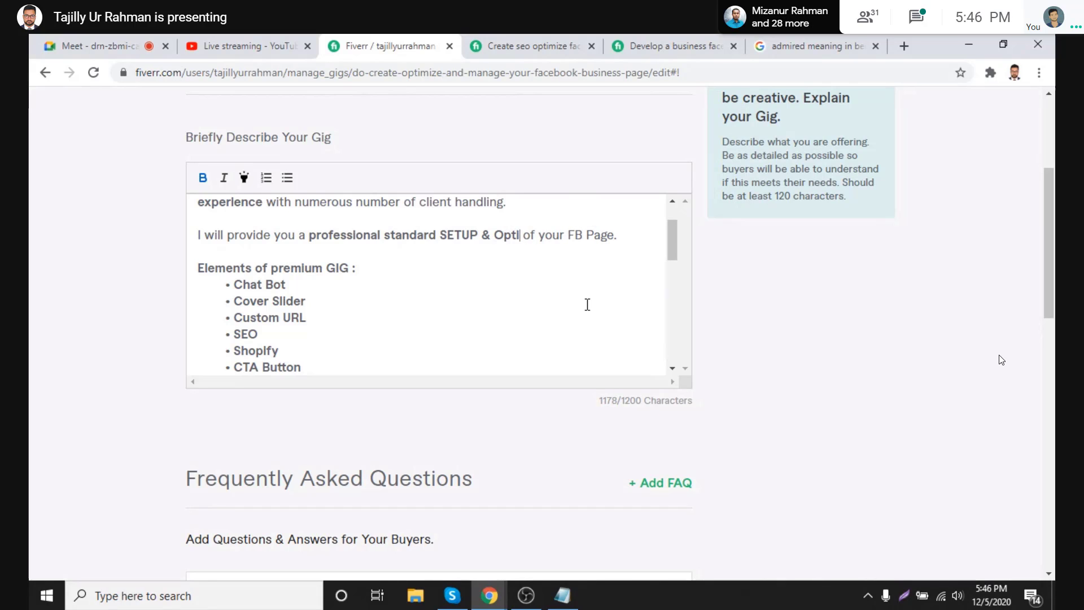
Complete the phrase "SETUP & Optimisation" in the description's "I will provide you a professional standard" sentence.
type("mi")
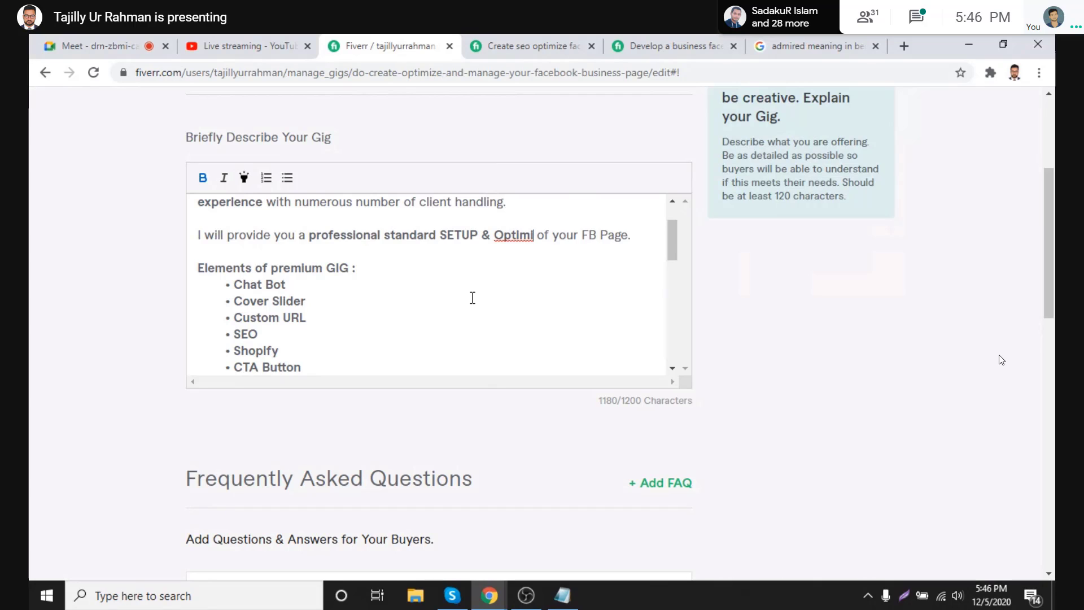
type("satio")
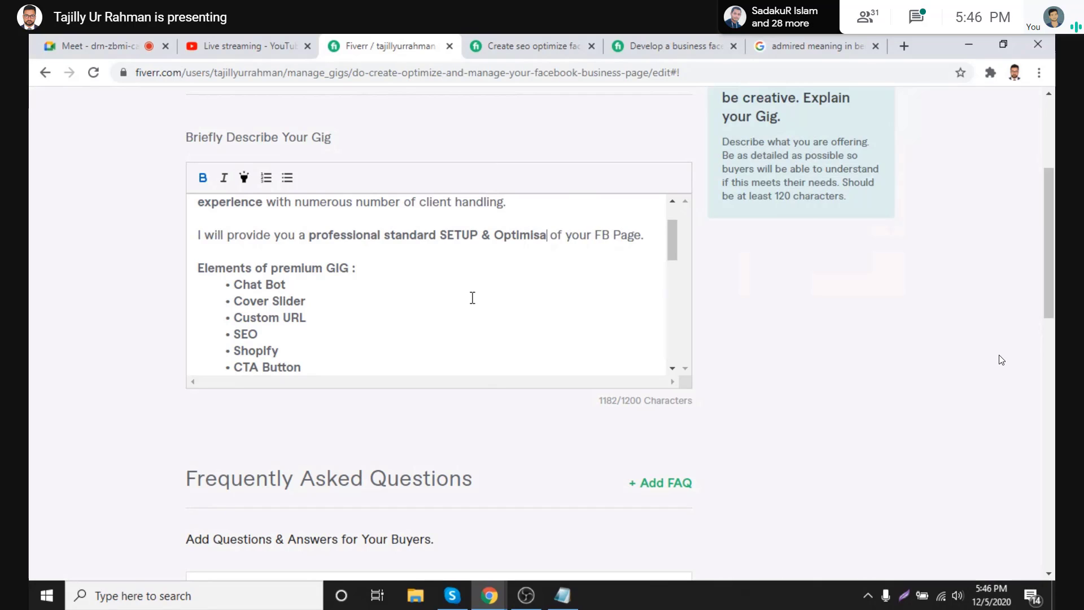
type("n")
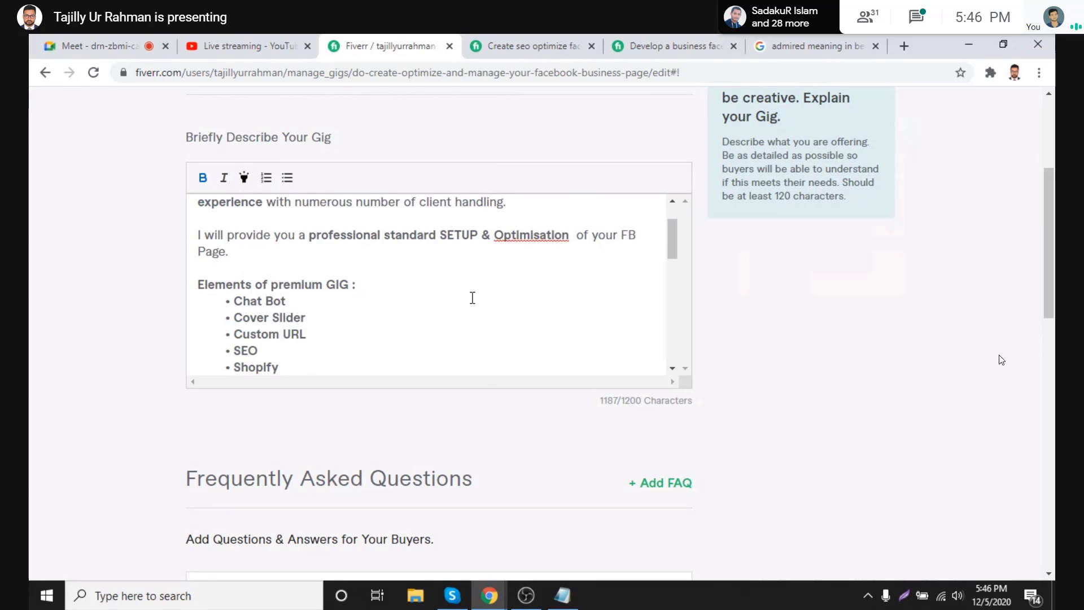
Correct the spelling of "Optimisation" to "Optimization" and remove the extra space after it.
right_click(527, 226)
left_click_drag(511, 235, 519, 235)
right_click(520, 243)
left_click(484, 256)
right_click(511, 240)
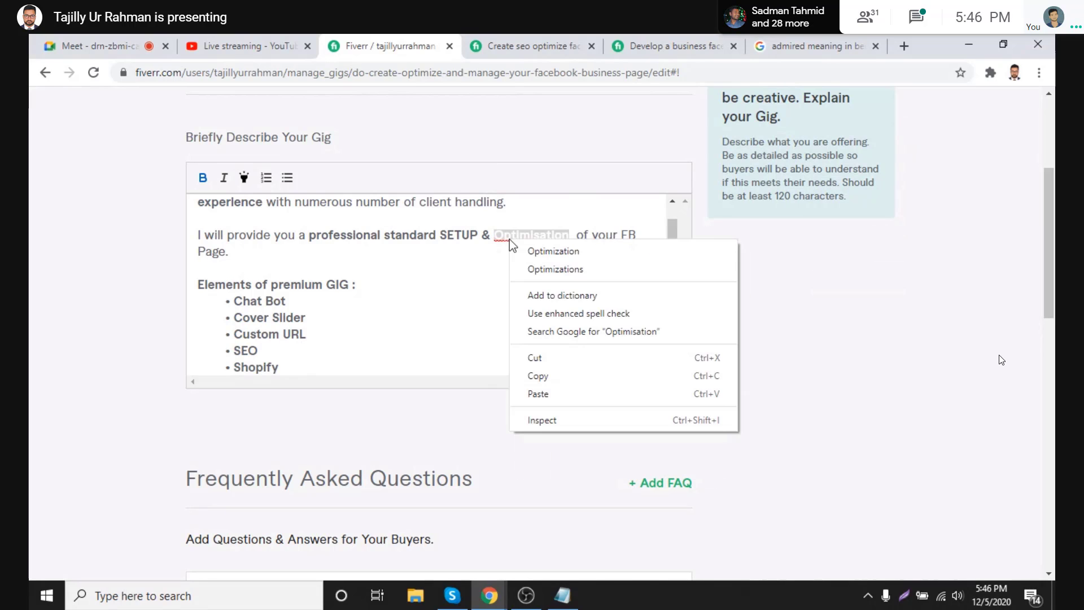
left_click(531, 252)
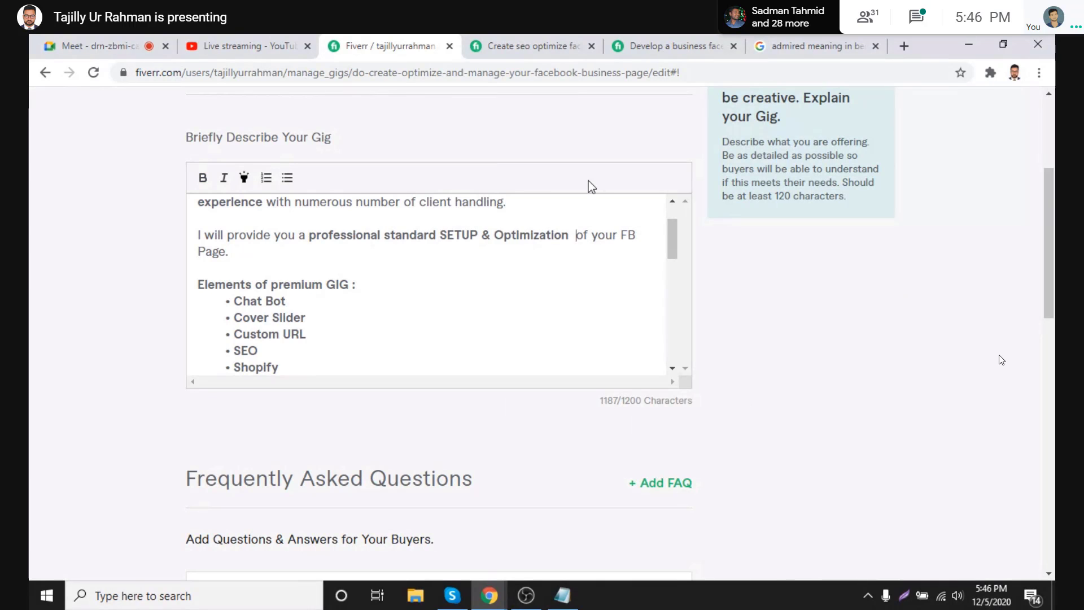
key("BackSpace")
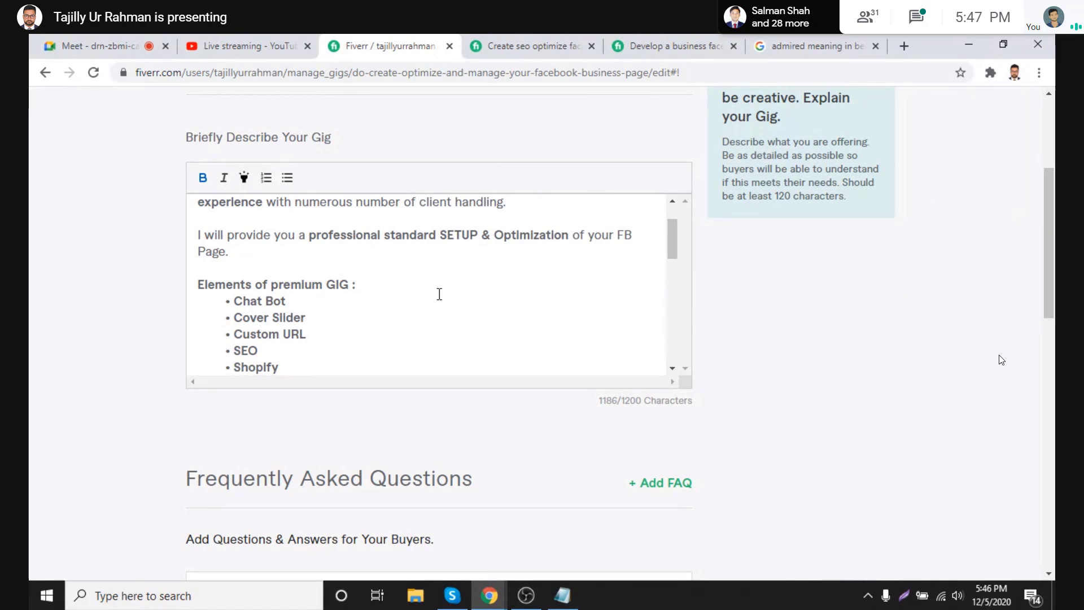
scroll(474, 298, "down", 2)
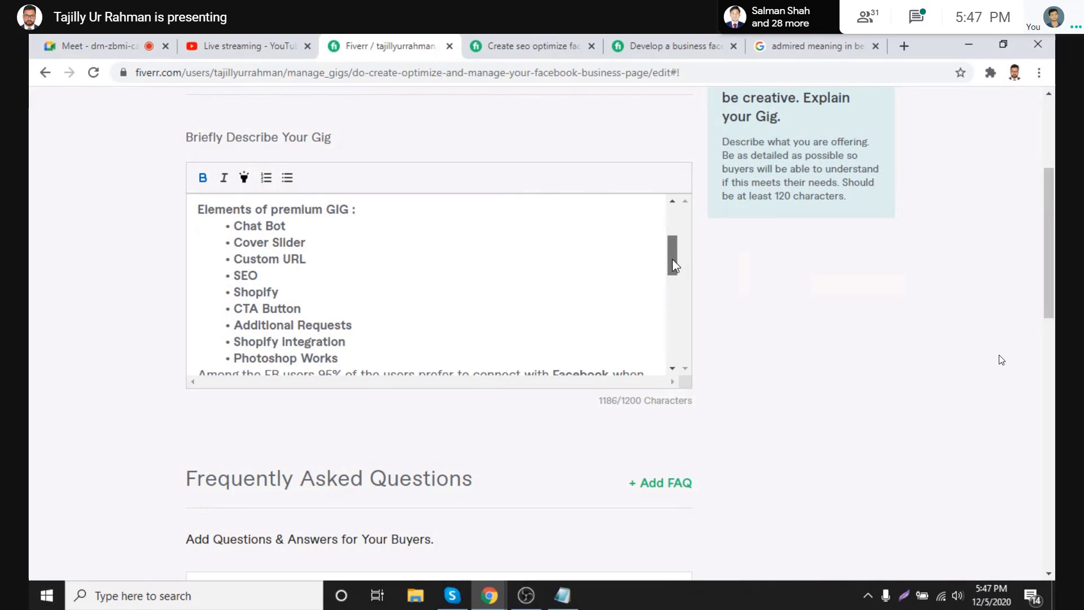
Review the description from the premium elements list to the closing lines, and the list of FAQ entries below it.
left_click_drag(673, 266, 673, 263)
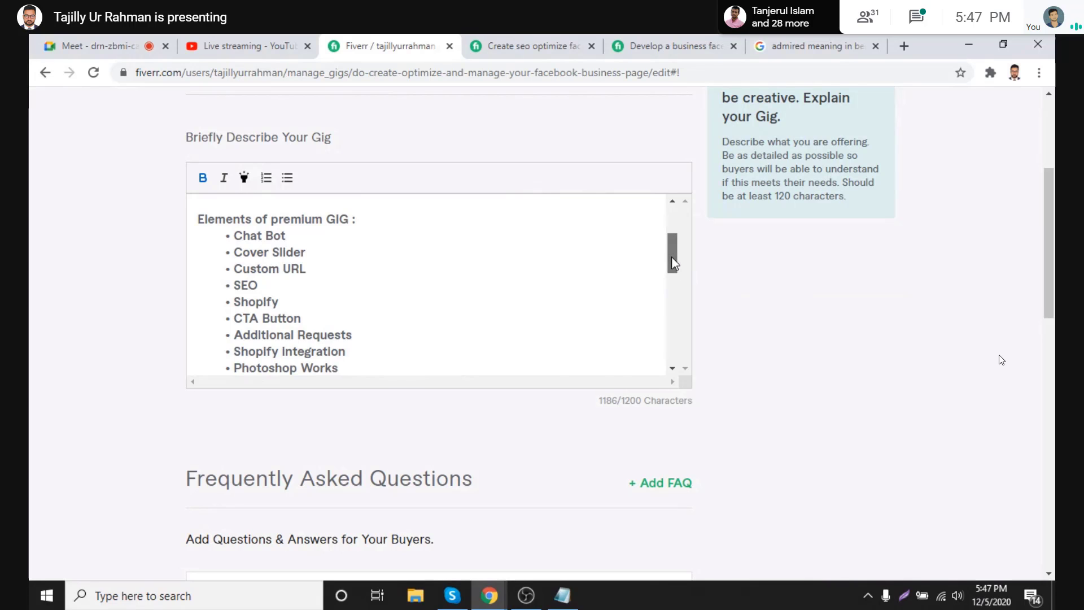
left_click_drag(673, 263, 614, 383)
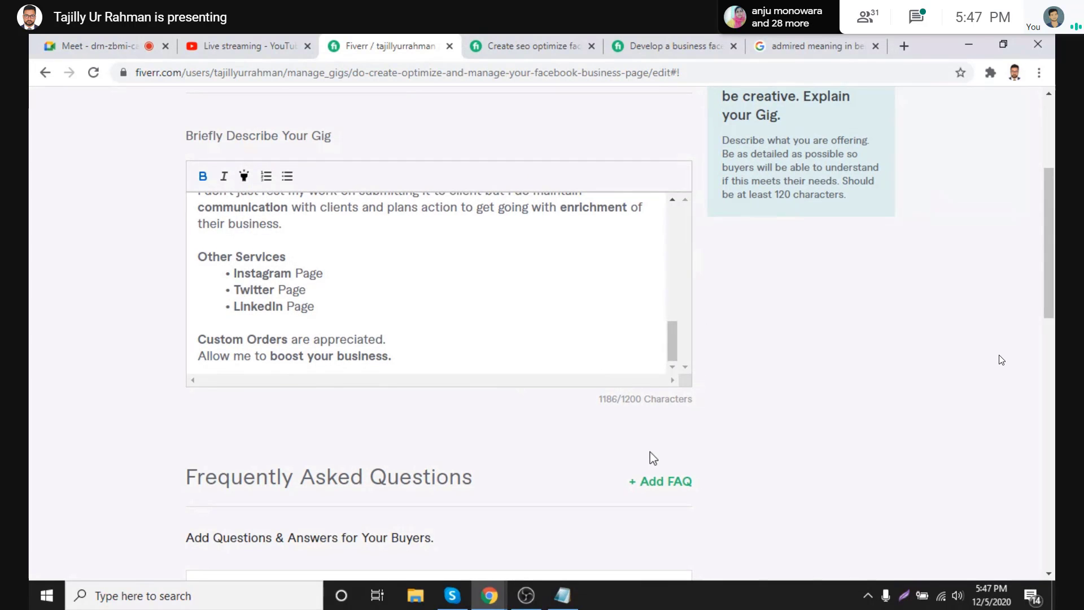
scroll(648, 455, "down", 5)
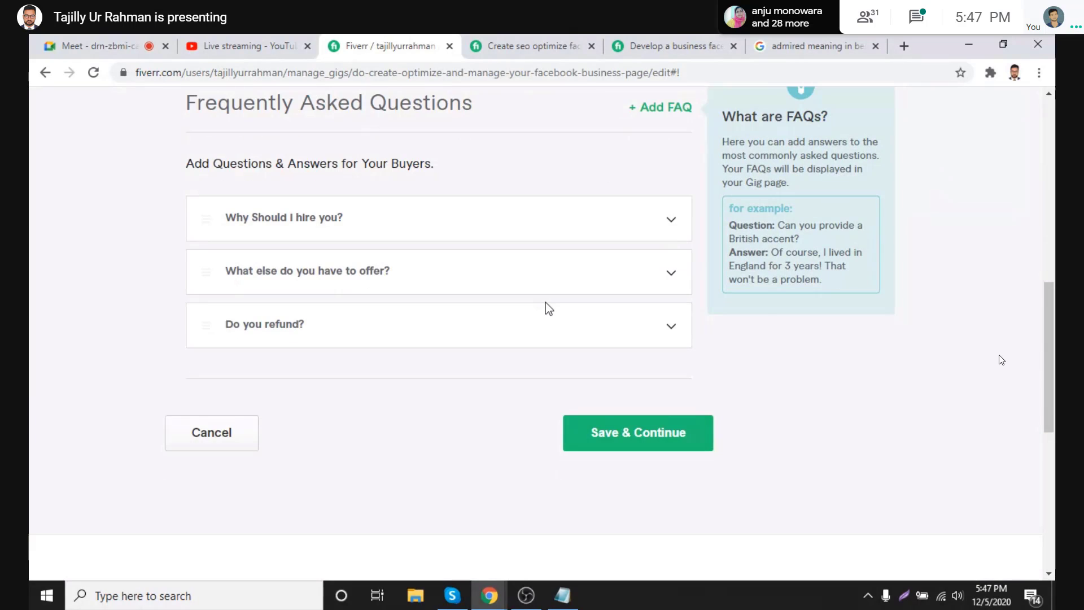
scroll(547, 307, "up", 1)
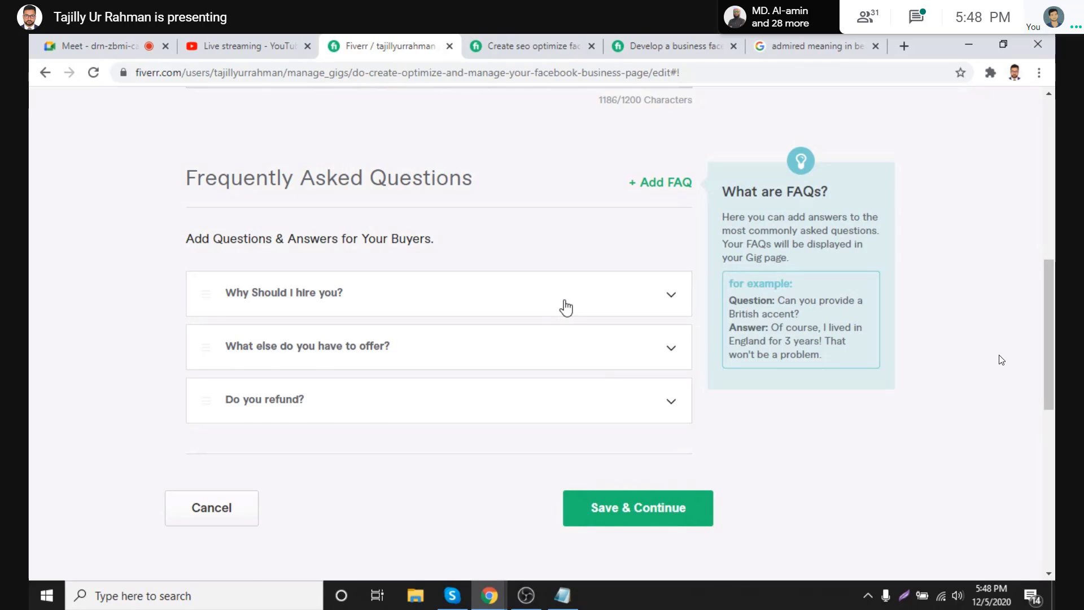
Examine the "Why Should I hire you?" answer and compare it with the reference gig's FAQ section.
left_click(565, 307)
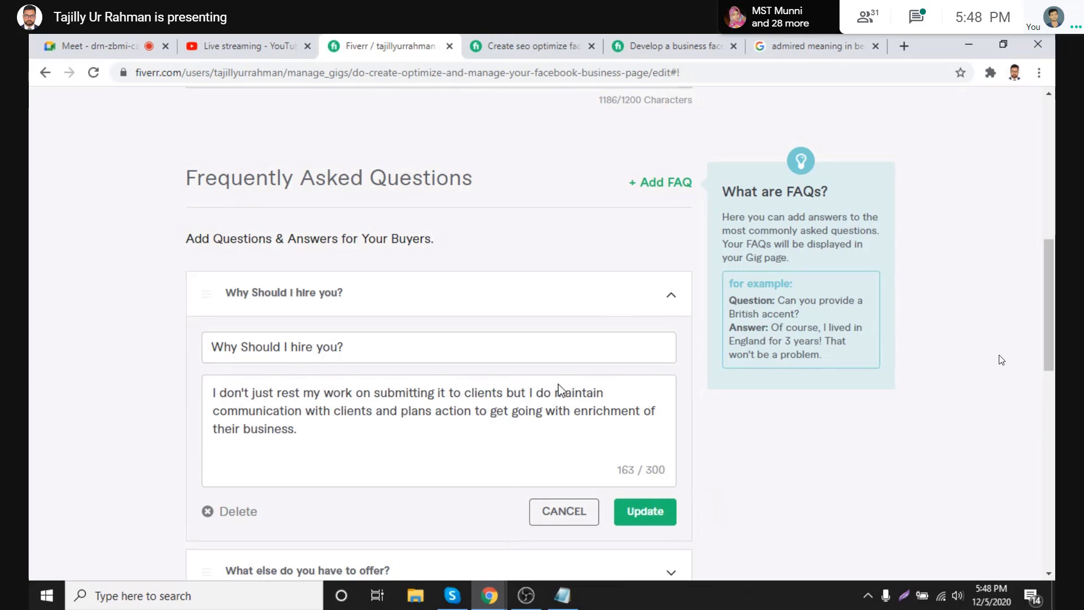
left_click(563, 48)
left_click(671, 46)
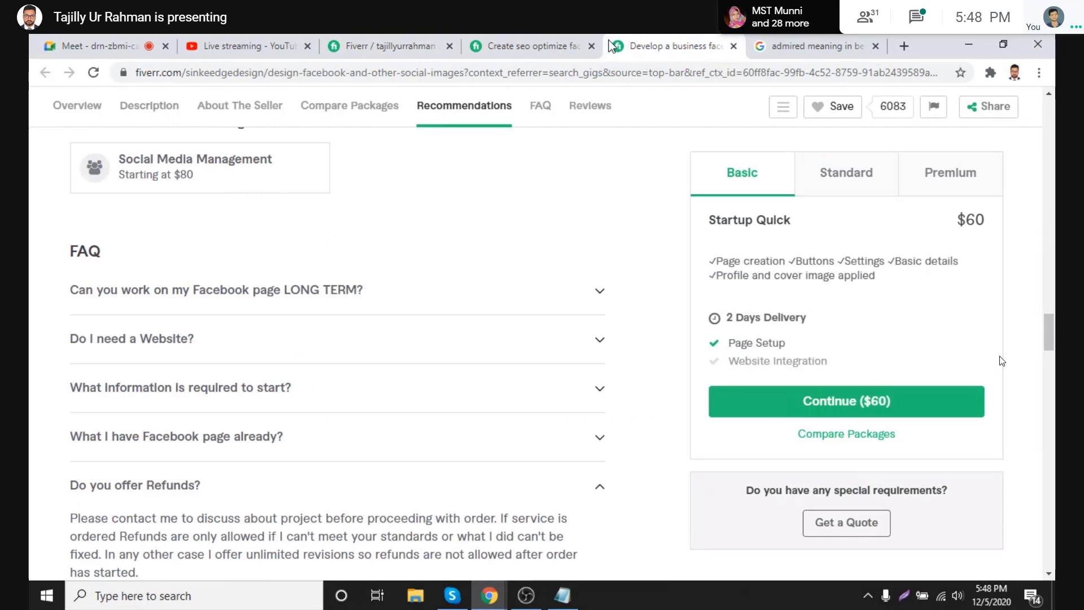
left_click(533, 46)
left_click(420, 42)
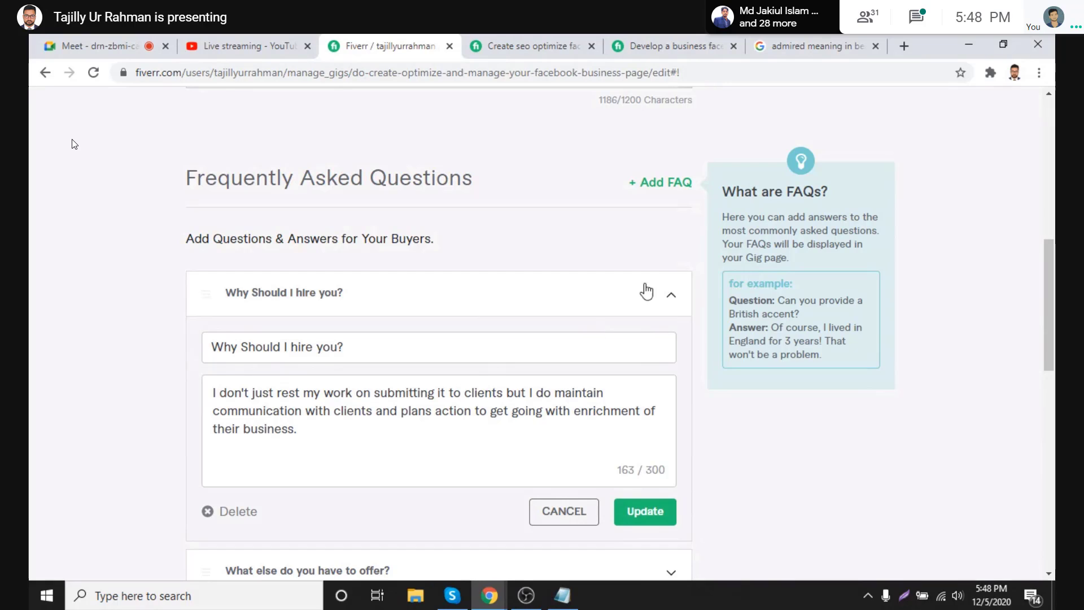
Re-read the "Why Should I hire you?" question and answer in the gig's FAQ and collapse the entry.
left_click(657, 294)
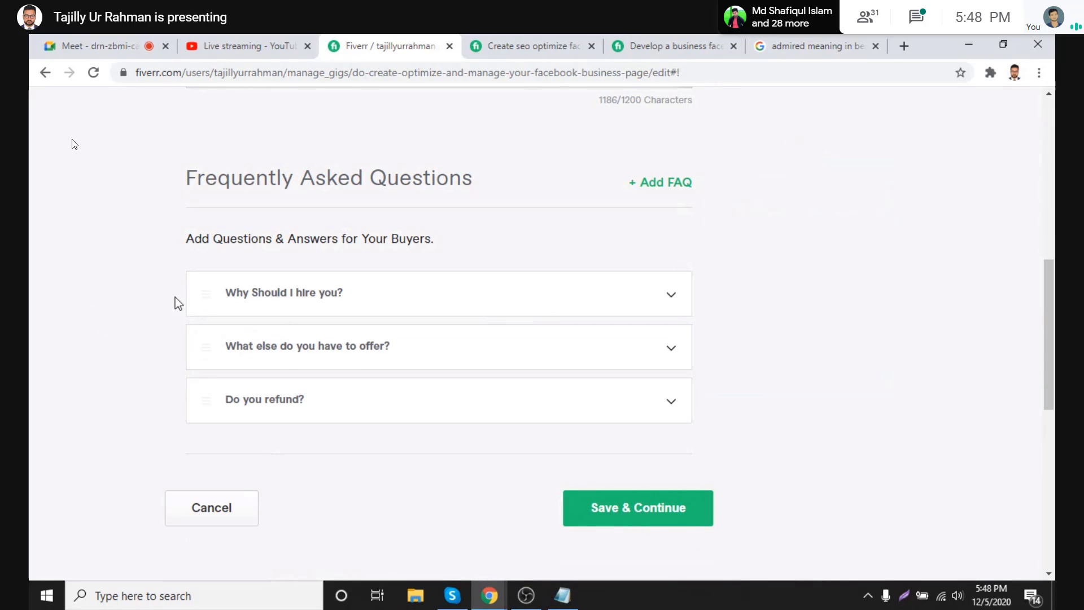
left_click(459, 299)
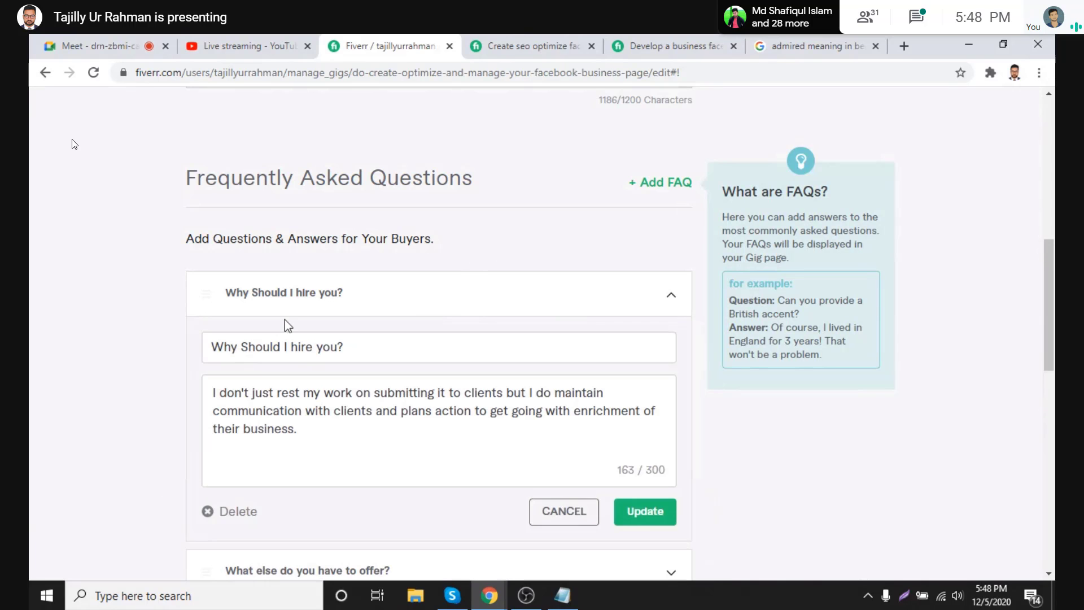
left_click(278, 296)
left_click(279, 295)
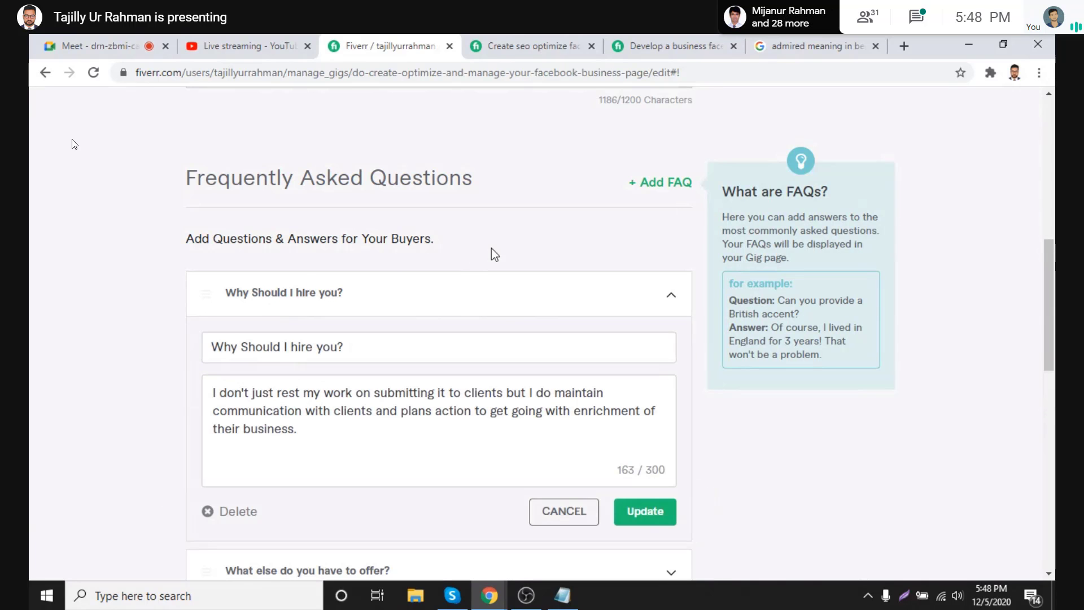
scroll(732, 455, "down", 3)
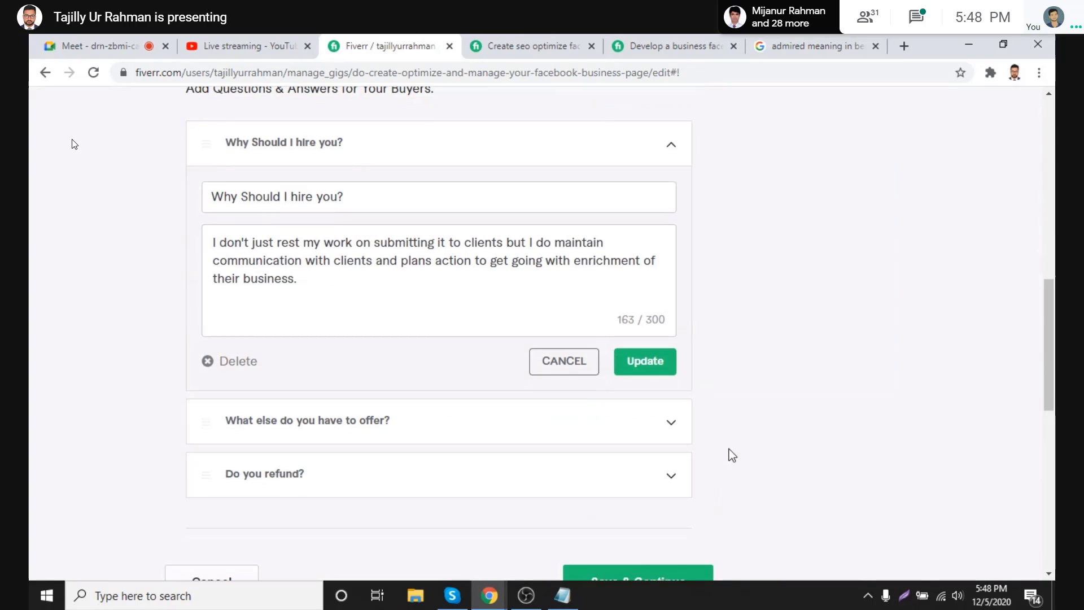
scroll(722, 418, "up", 1)
left_click(660, 231)
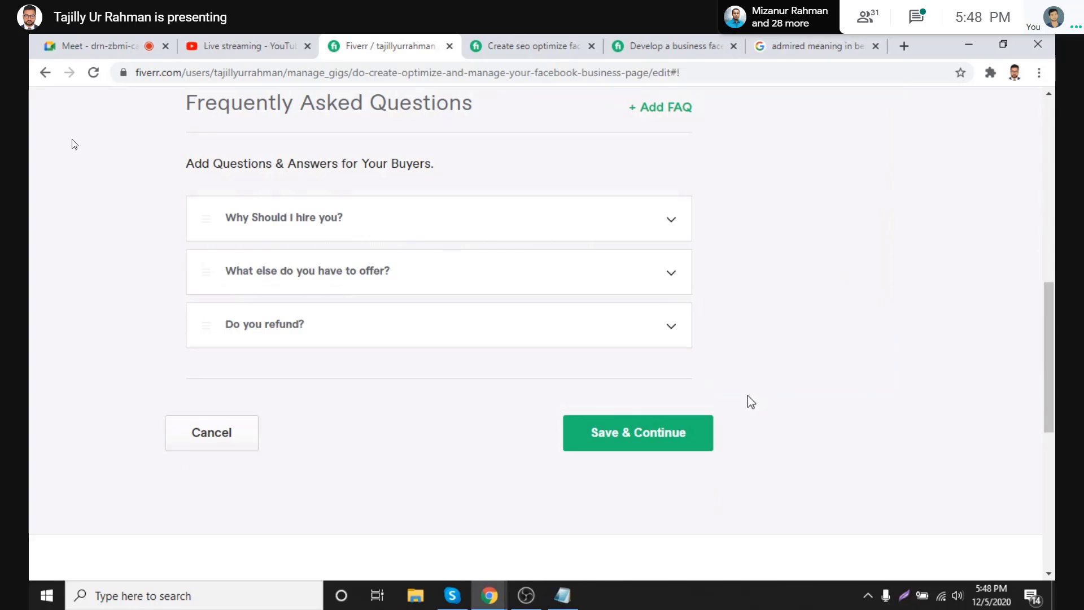
Read through the gig description again, from the opening lines and the Why Me list to the closing offer.
scroll(751, 402, "up", 3)
scroll(750, 401, "up", 3)
scroll(751, 401, "down", 7)
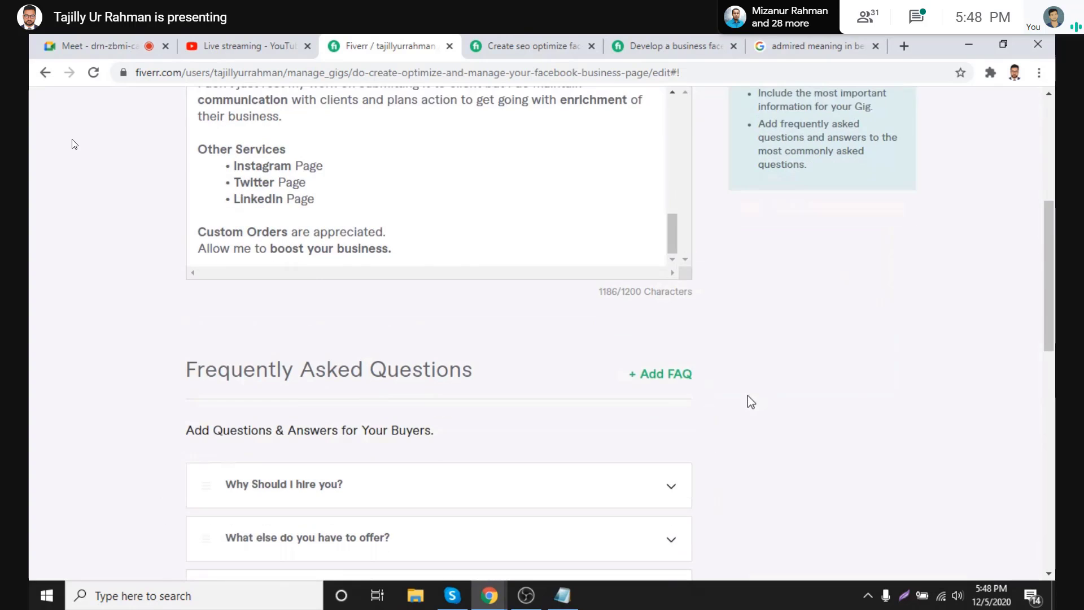
scroll(751, 402, "up", 7)
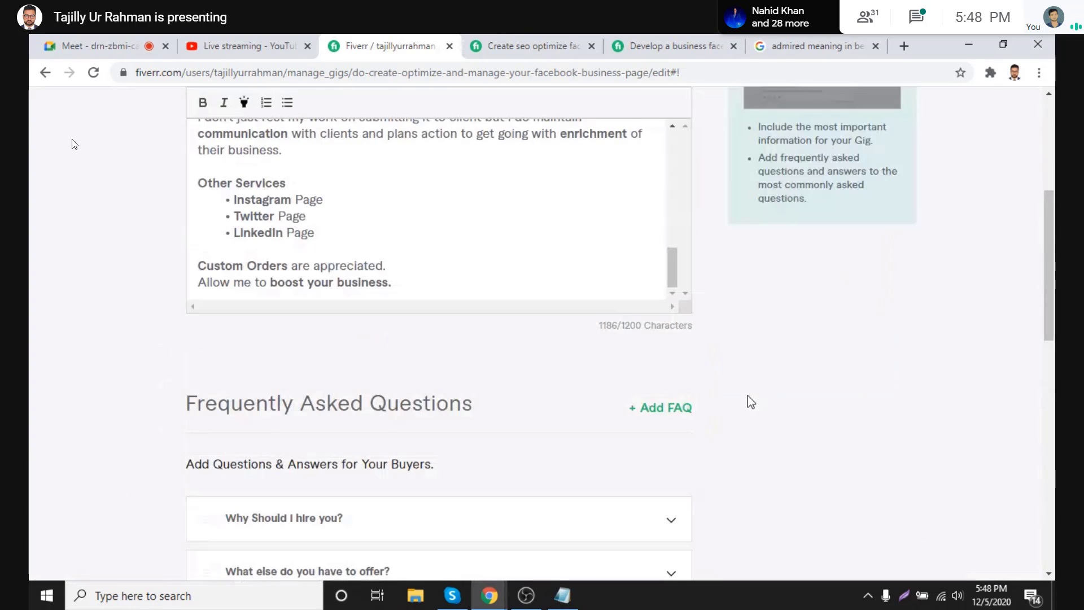
scroll(751, 401, "down", 3)
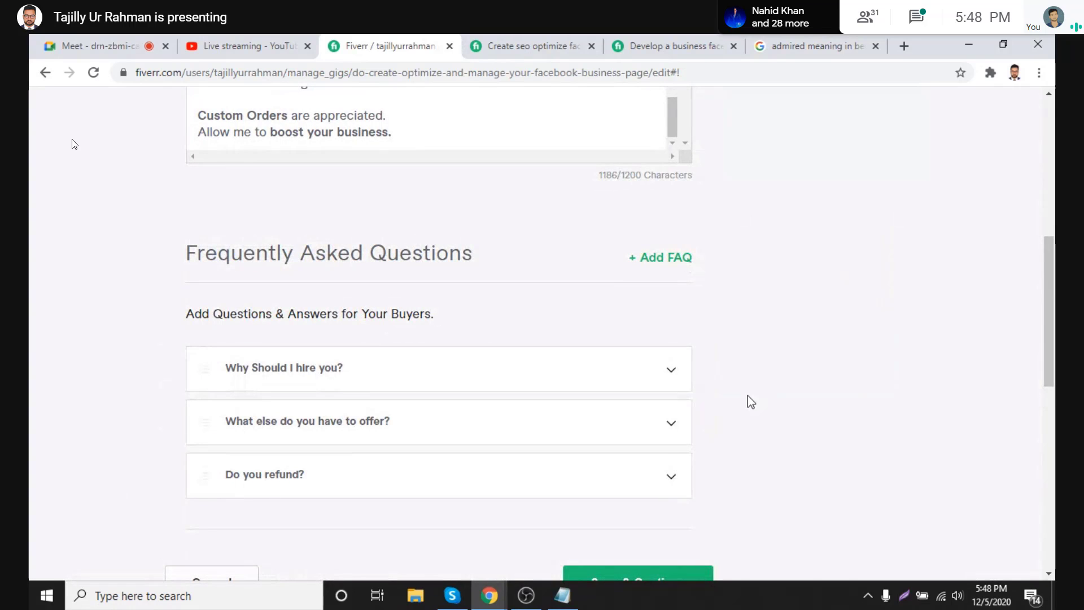
scroll(750, 402, "up", 4)
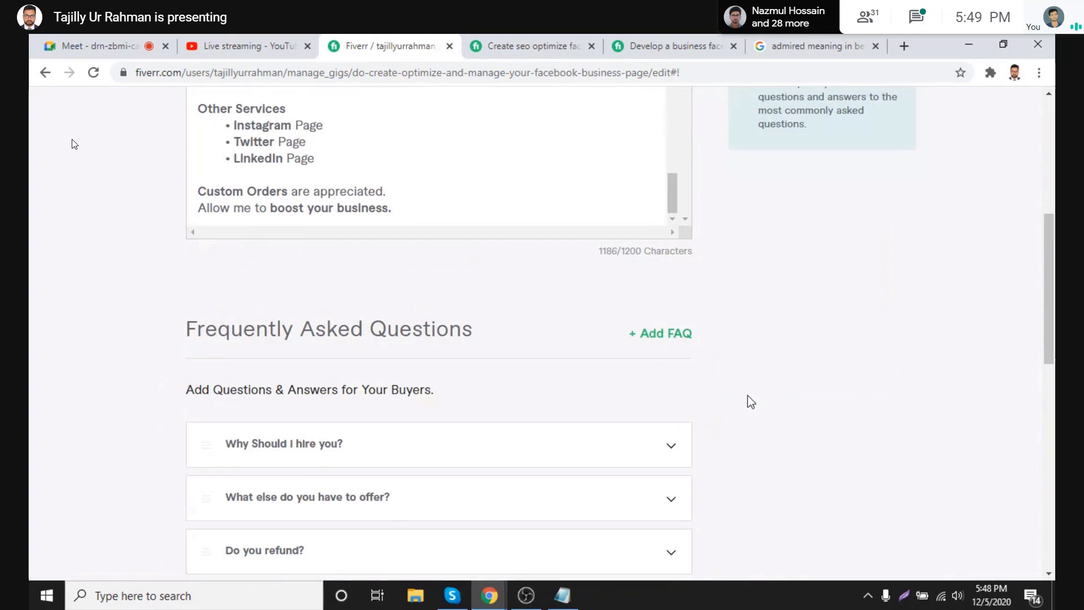
scroll(512, 348, "up", 6)
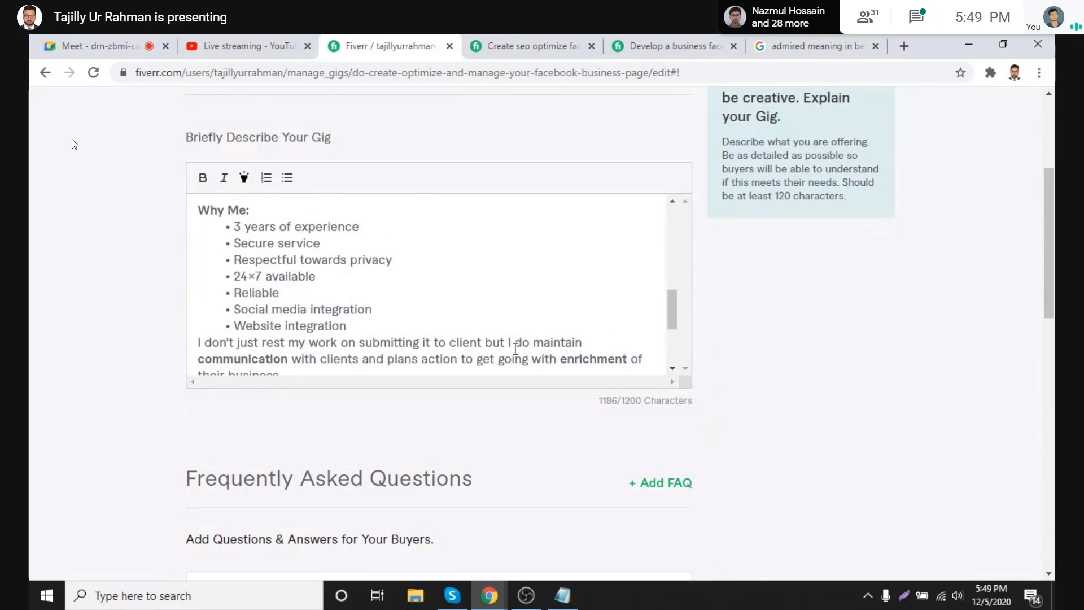
scroll(514, 347, "up", 5)
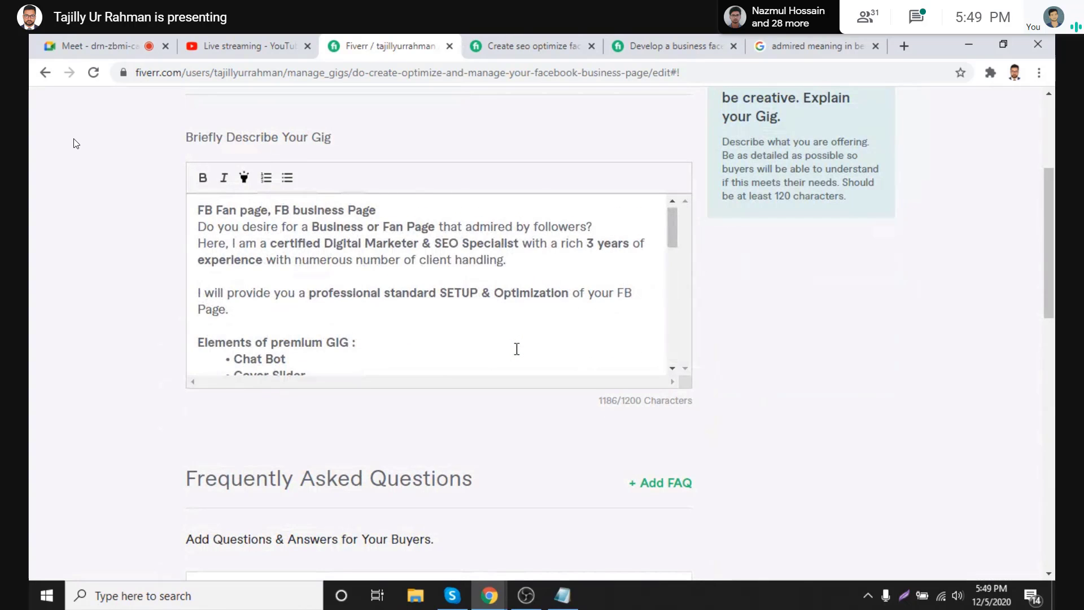
scroll(515, 347, "down", 3)
scroll(516, 348, "down", 5)
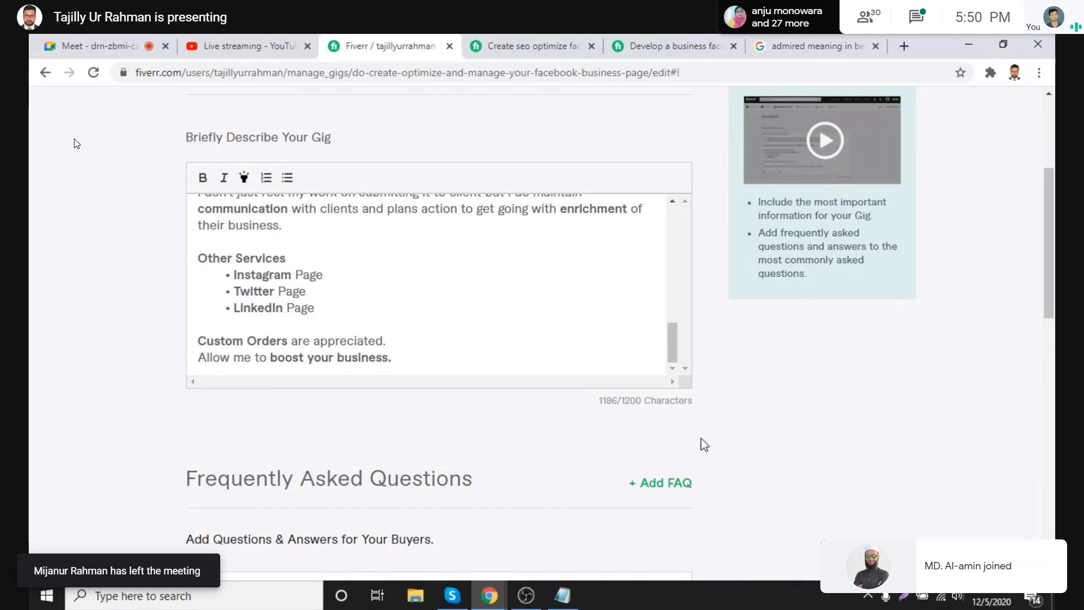
Change "Orders" to lowercase "orders" in the description's closing "Custom Orders are appreciated" line.
left_click(346, 339)
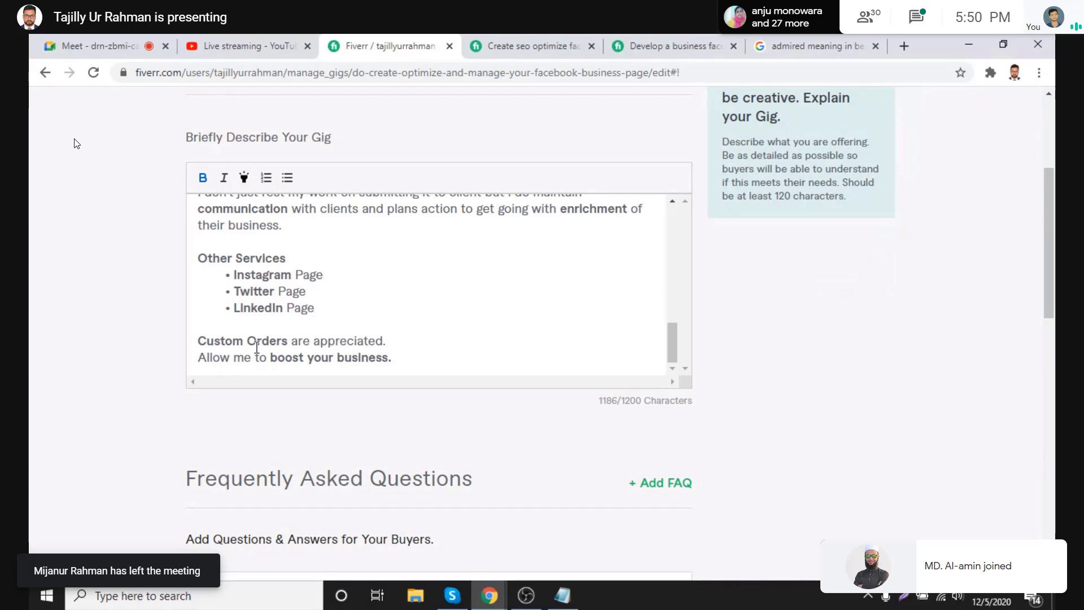
double_click(257, 341)
type("orders")
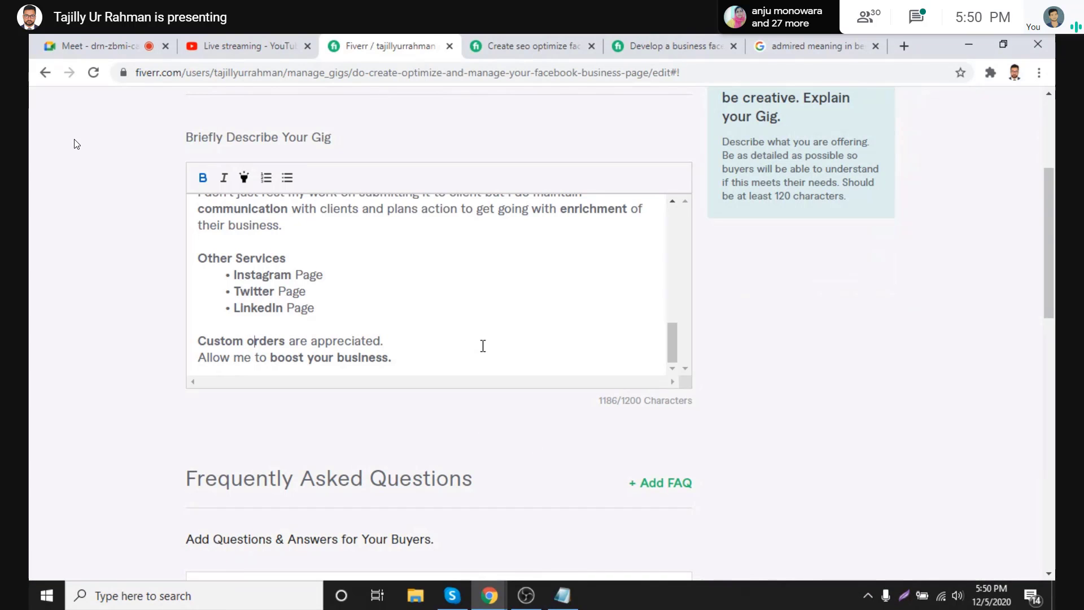
left_click(484, 343)
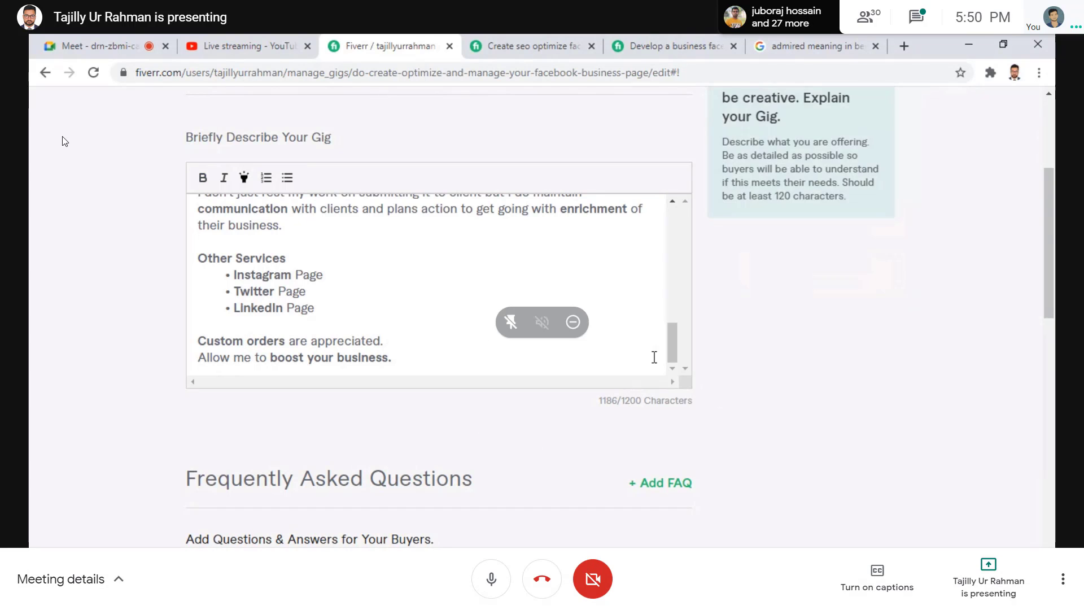
scroll(653, 355, "up", 10)
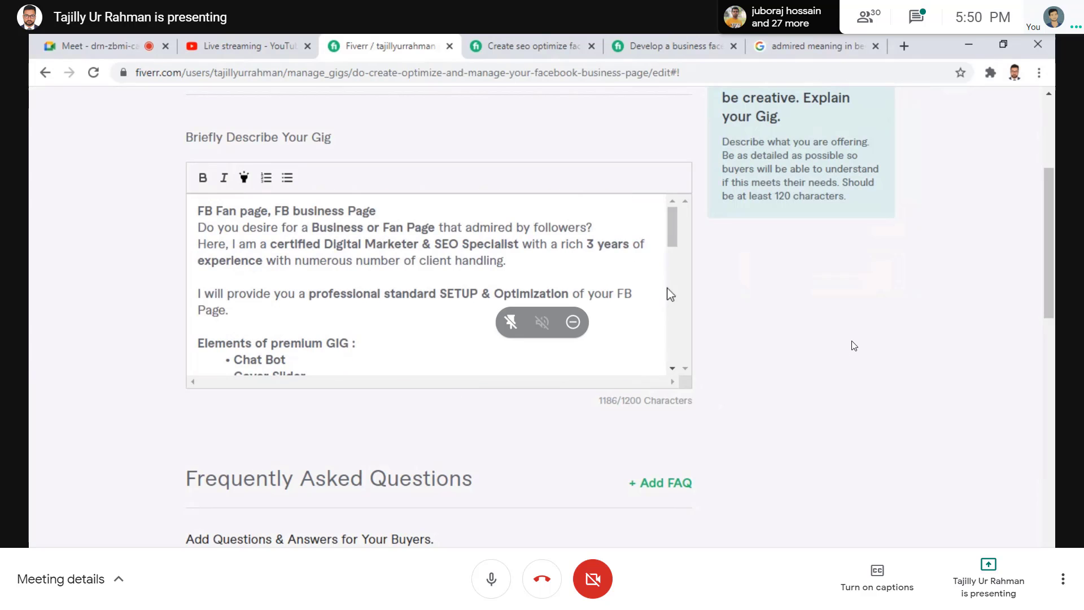
key("F11")
left_click(430, 599)
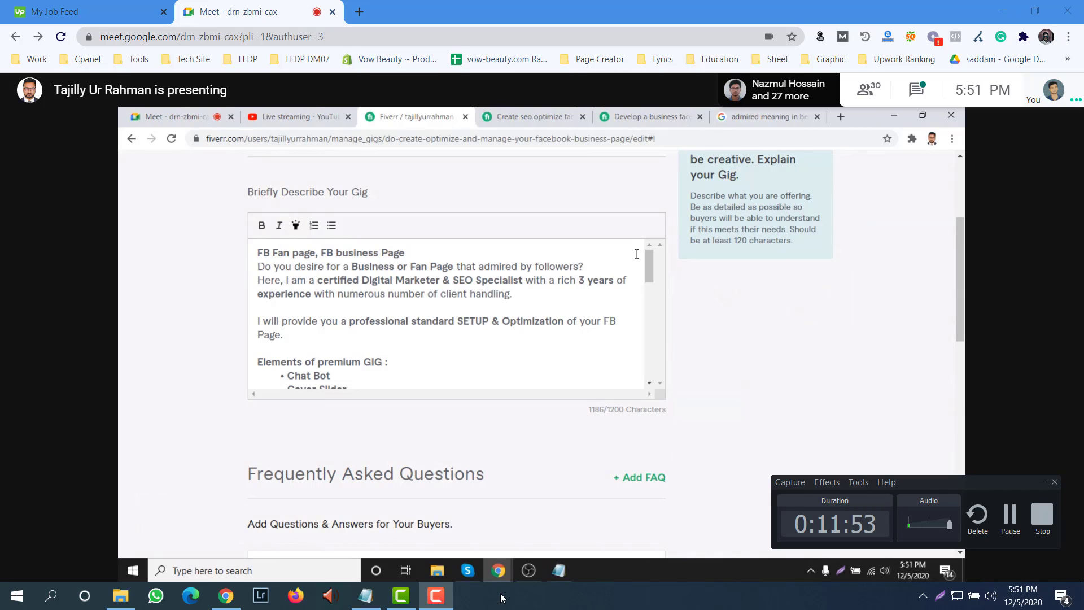
mouse_move(484, 541)
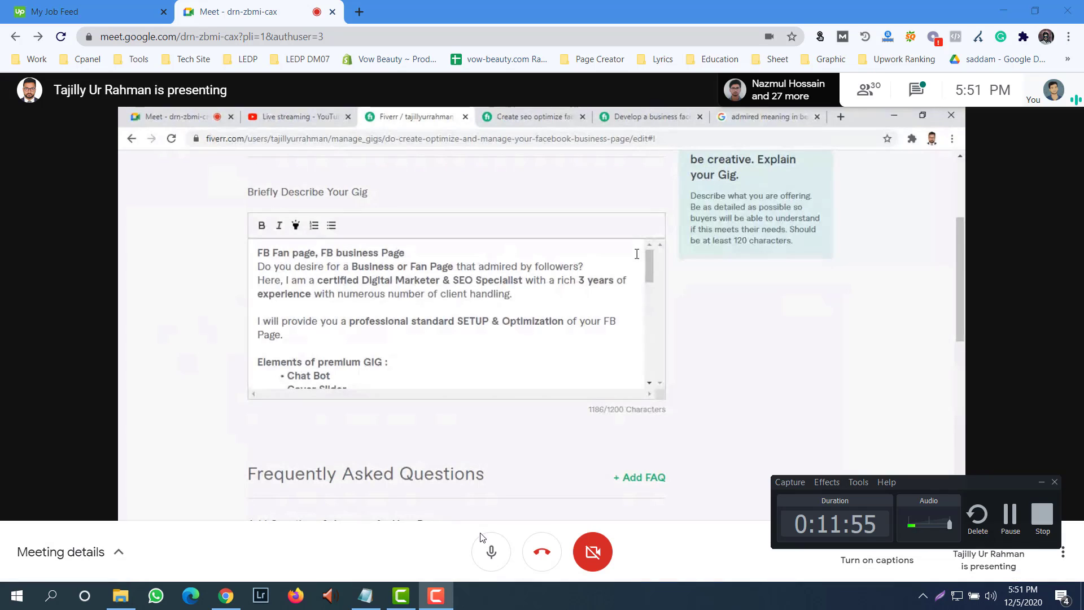